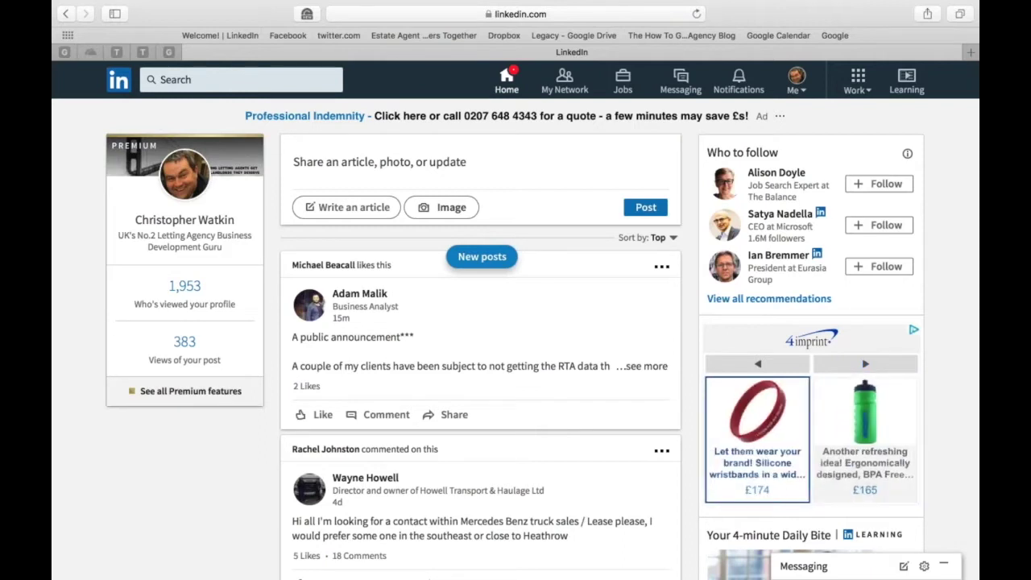
# Search LinkedIn for "grantham" and narrow the results to people who are 2nd-degree connections.
pyautogui.click(178, 82)
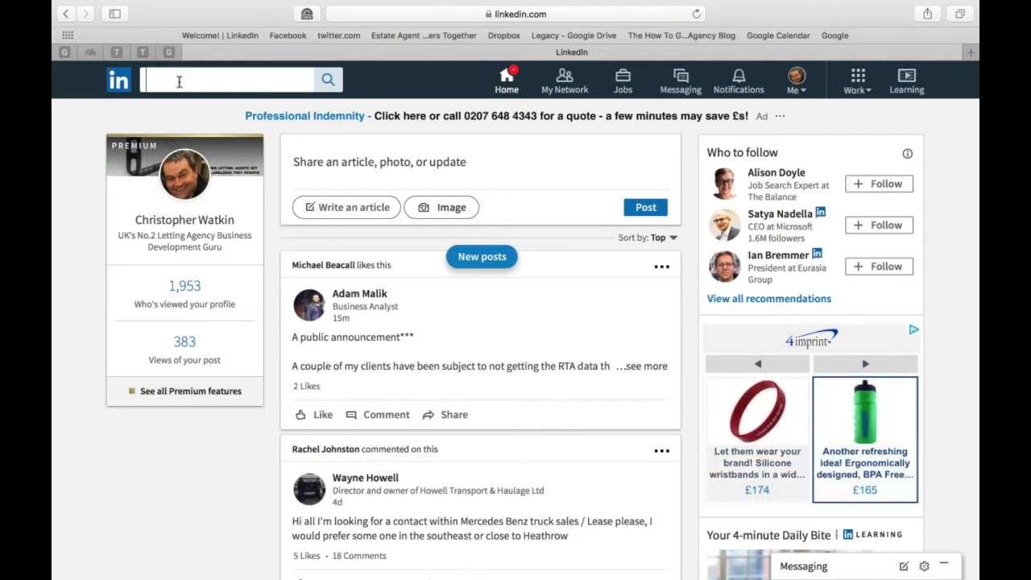
pyautogui.write('grant')
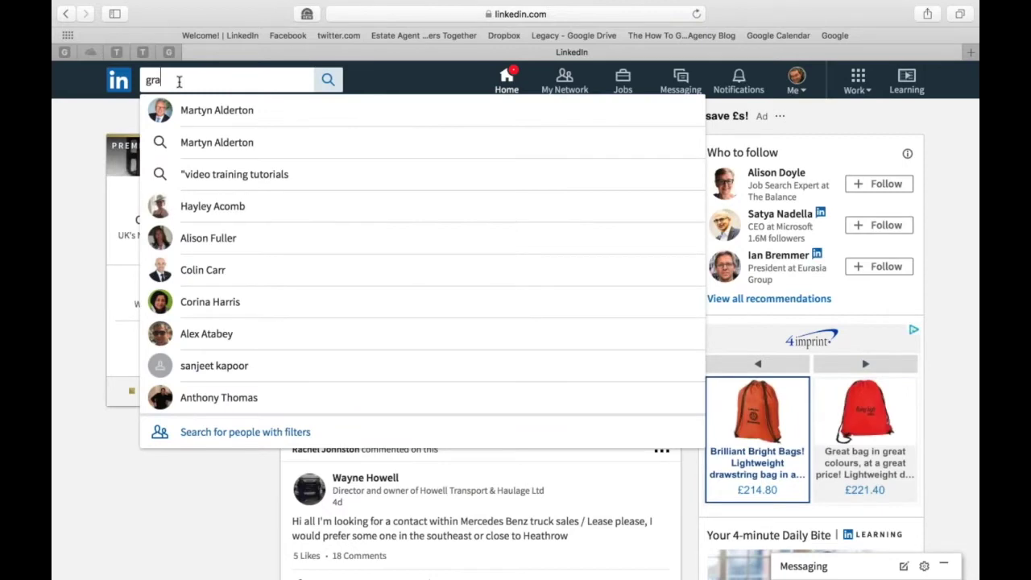
pyautogui.write('ham')
pyautogui.press('Return')
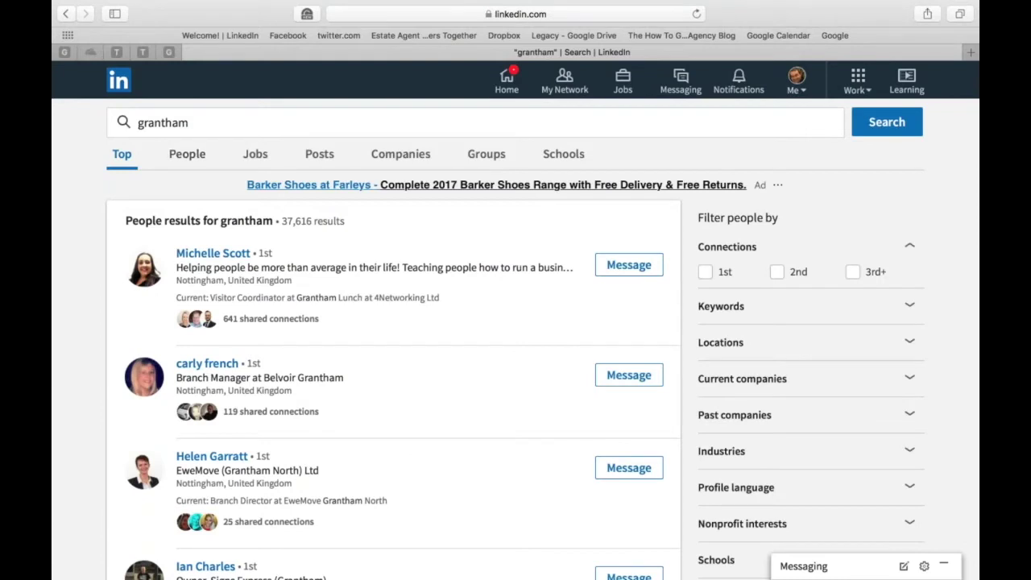
pyautogui.click(182, 160)
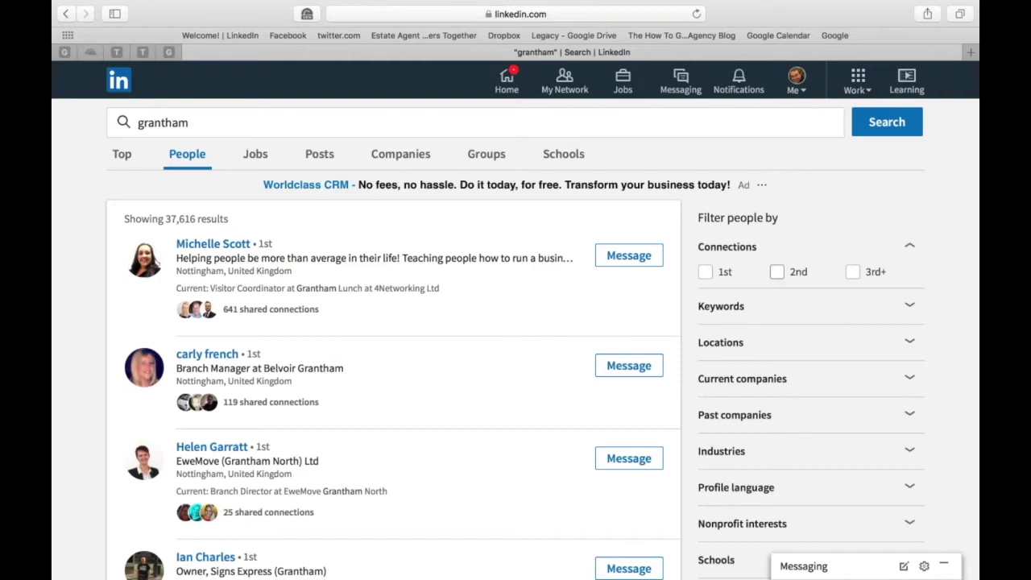
pyautogui.click(779, 278)
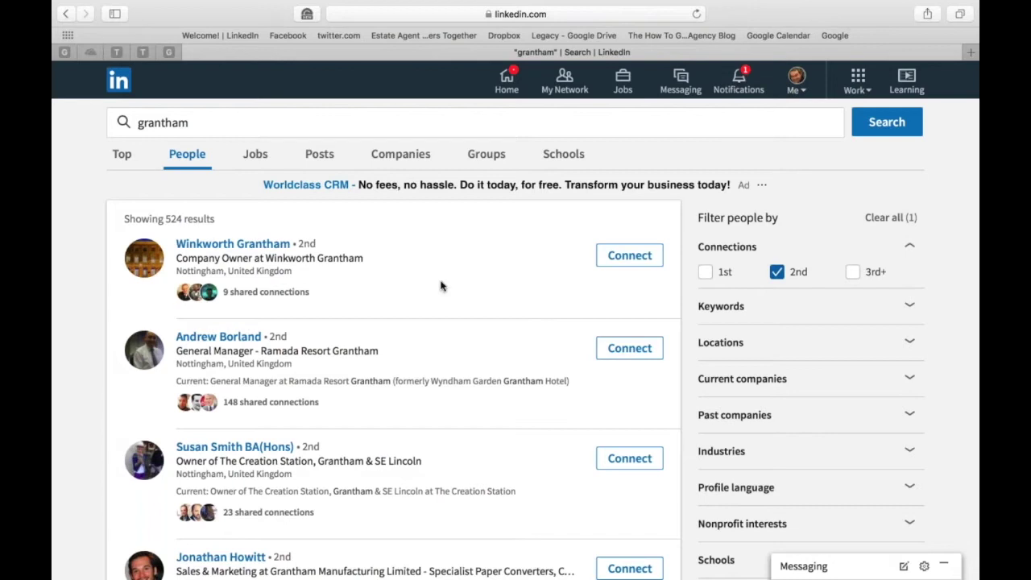
# Open the connection invitation for the first person in the results and dismiss it without sending.
pyautogui.scroll(-1, 440, 286)
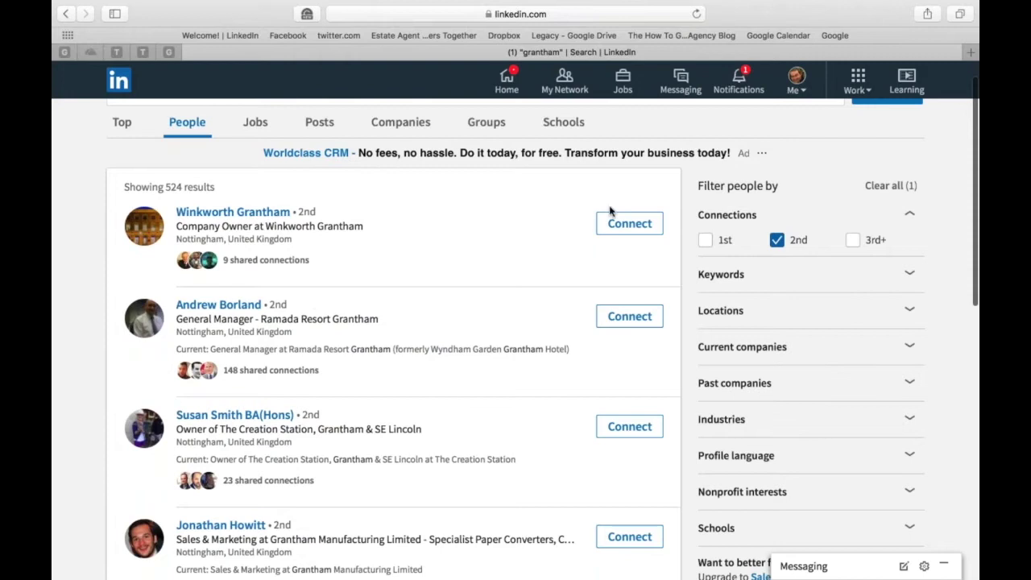
pyautogui.click(630, 223)
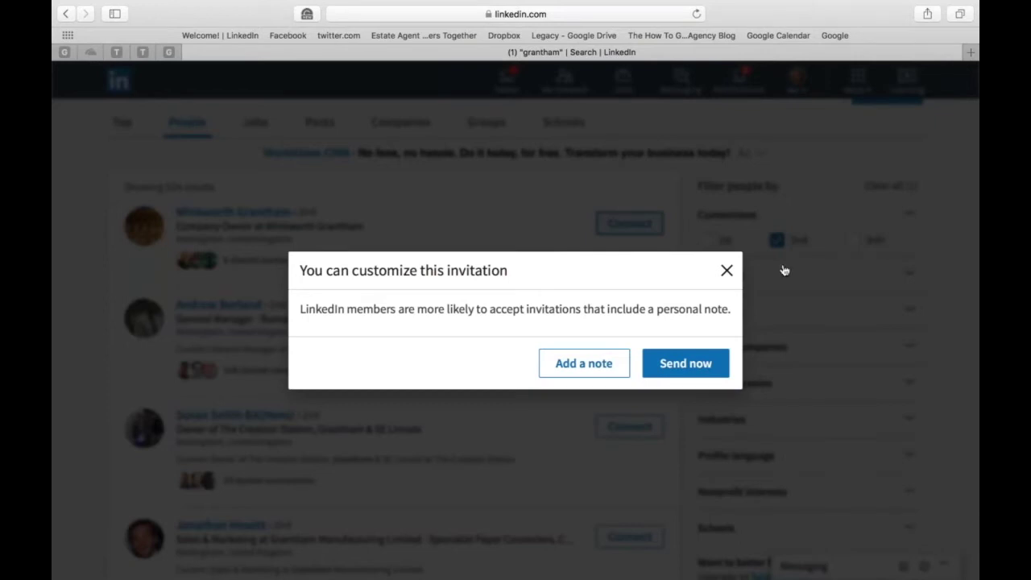
pyautogui.press('Escape')
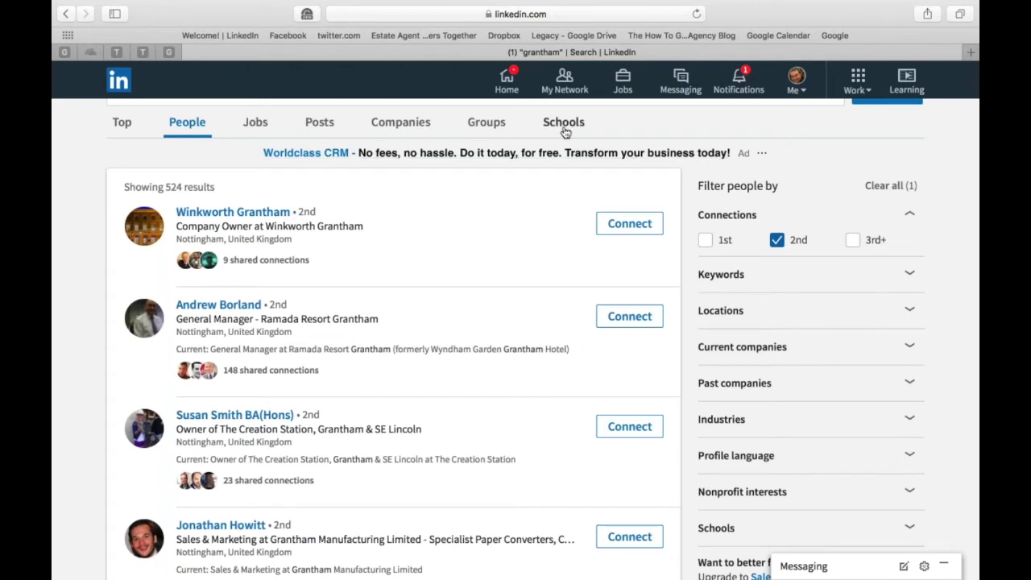
# View the My Network page, return to the 2nd-degree Grantham people results and look through the listed profiles.
pyautogui.click(565, 78)
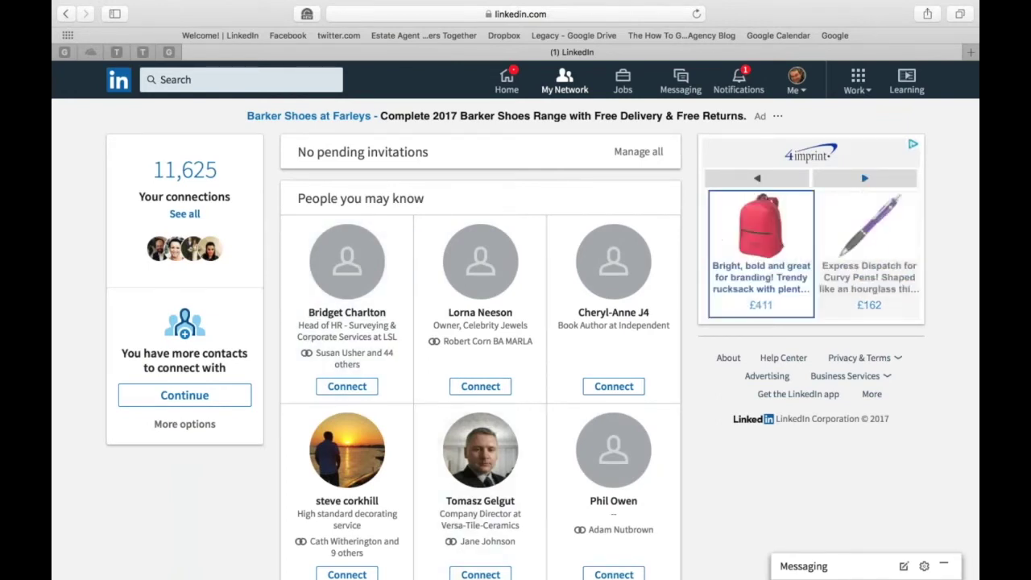
pyautogui.click(64, 15)
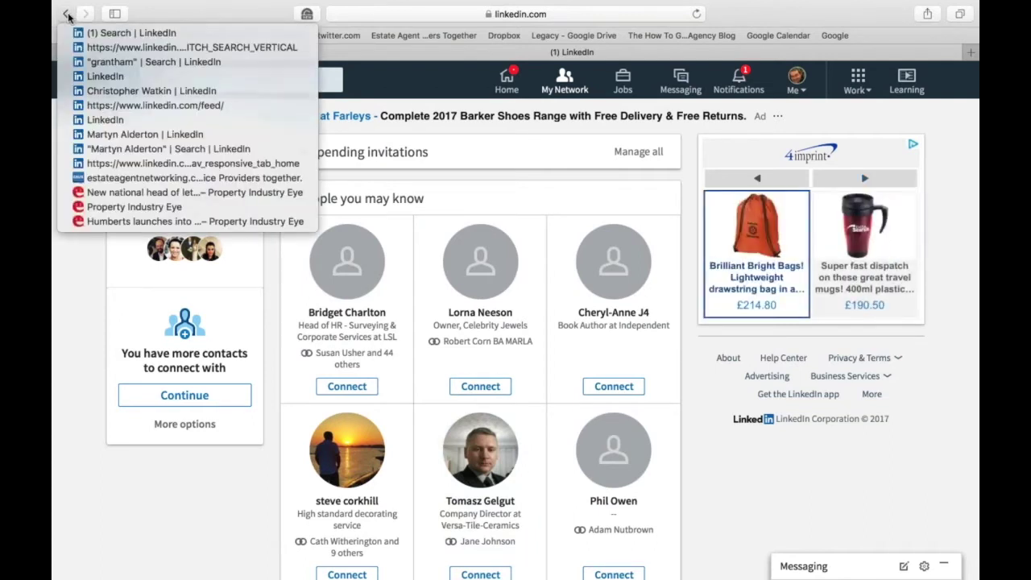
pyautogui.click(64, 15)
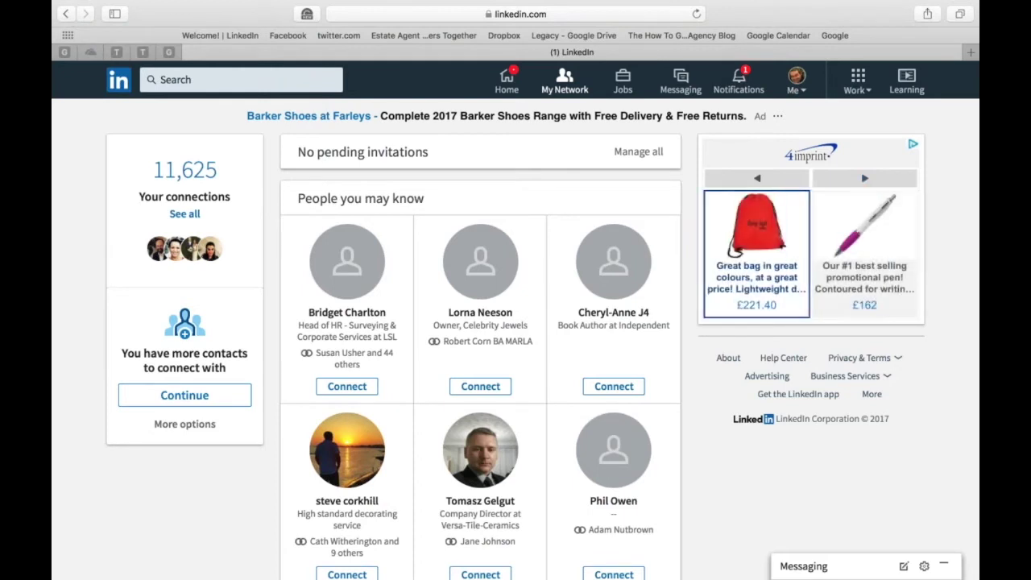
pyautogui.click(64, 16)
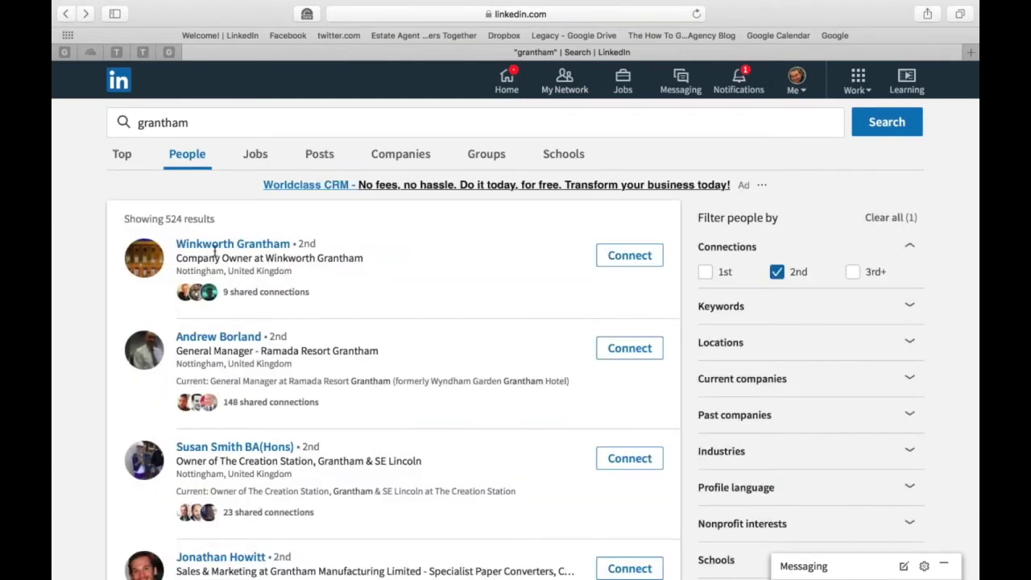
pyautogui.scroll(-2, 302, 413)
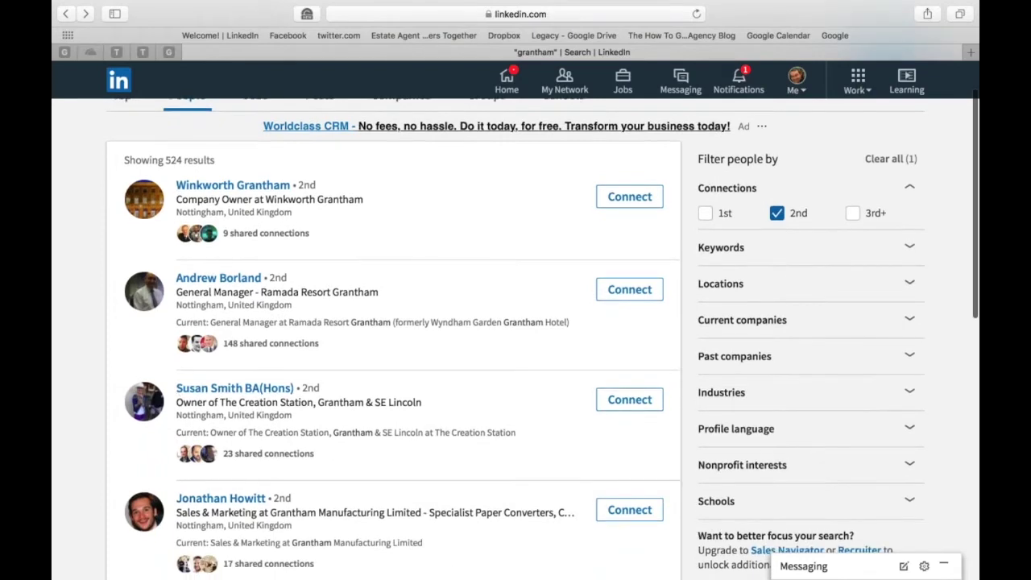
pyautogui.scroll(-2, 322, 428)
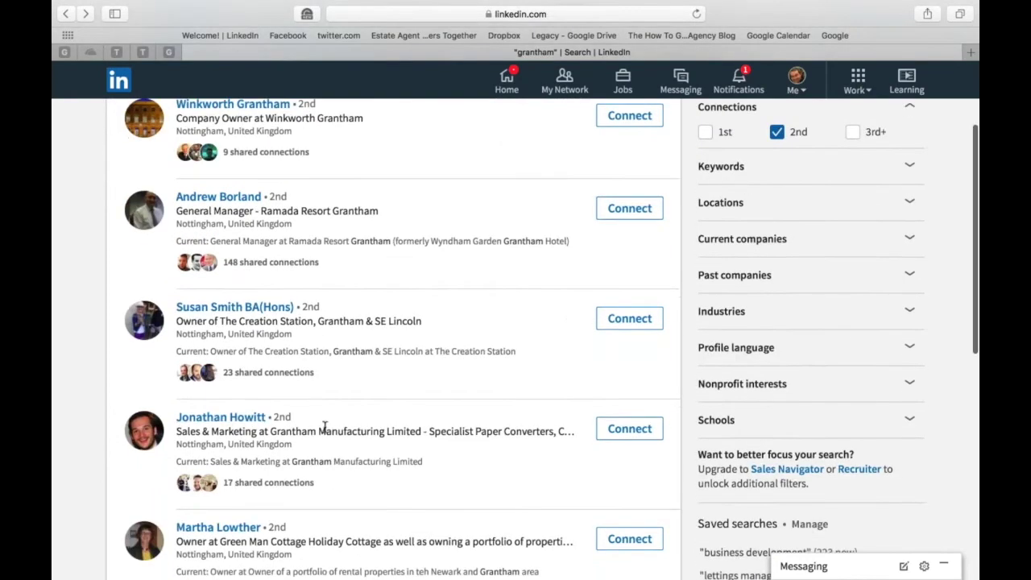
pyautogui.scroll(2, 395, 339)
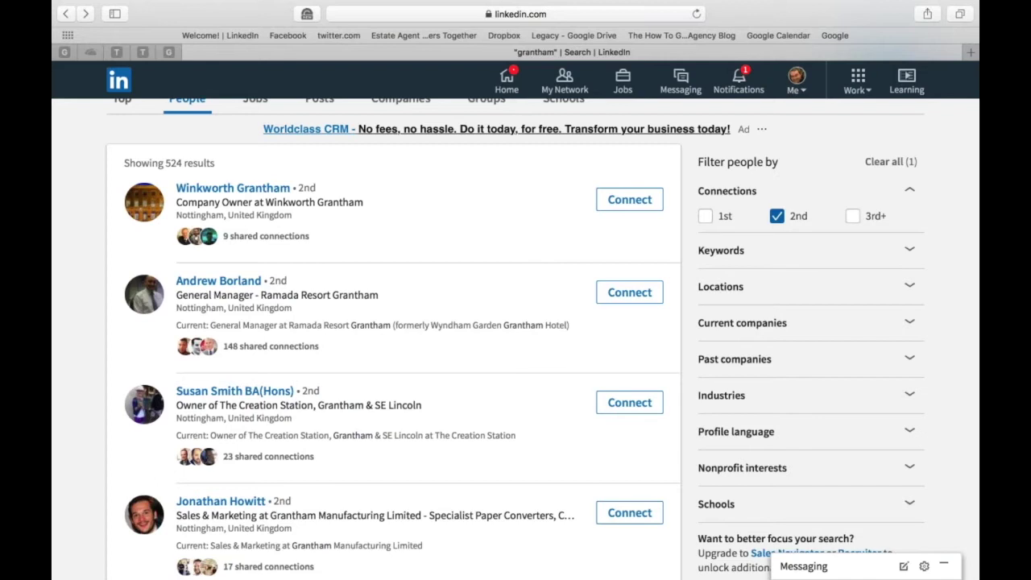
# Open the account owner's own profile in a new browser tab and switch to that tab.
pyautogui.click(796, 81)
pyautogui.rightClick(651, 144)
pyautogui.click(691, 154)
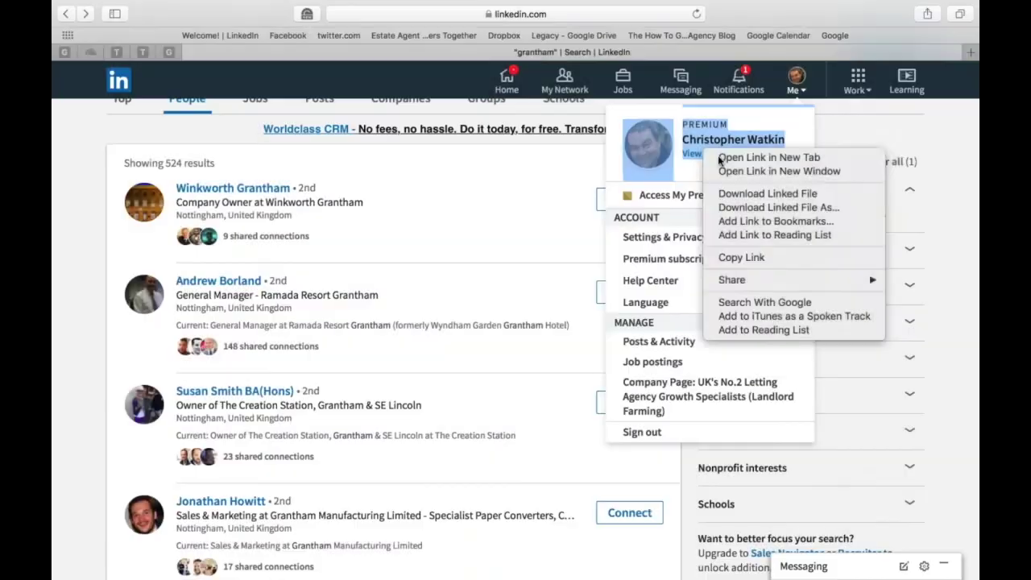
pyautogui.click(723, 54)
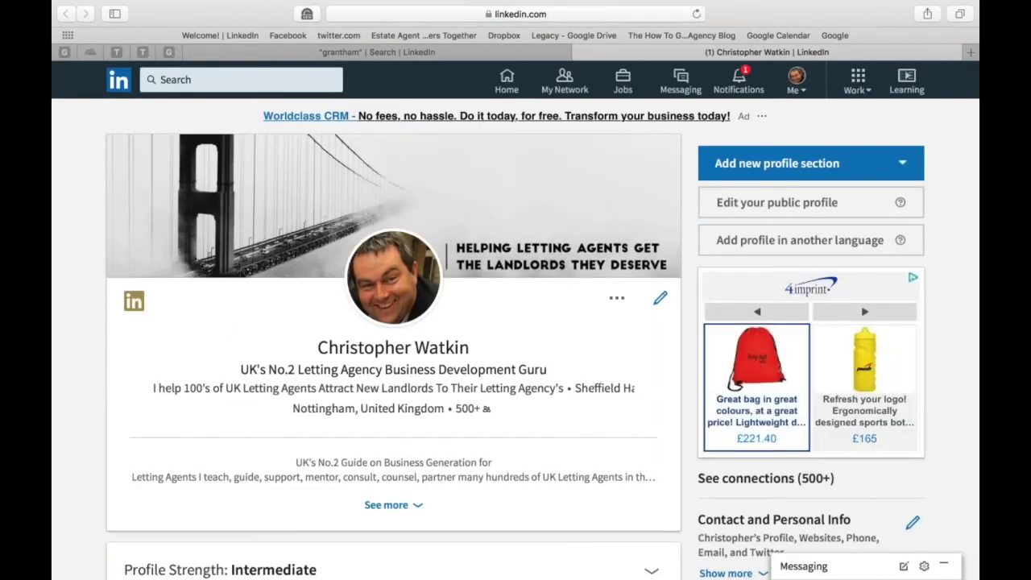
# Open the profile intro for editing and insert "Author of the the Grantham Property Blog" before the existing headline text.
pyautogui.scroll(-1, 295, 434)
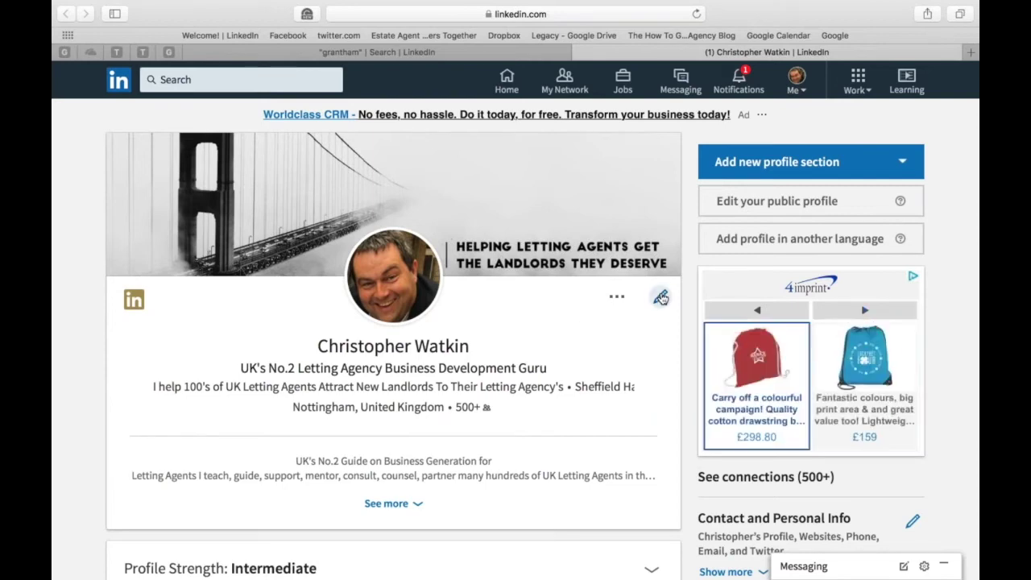
pyautogui.click(661, 298)
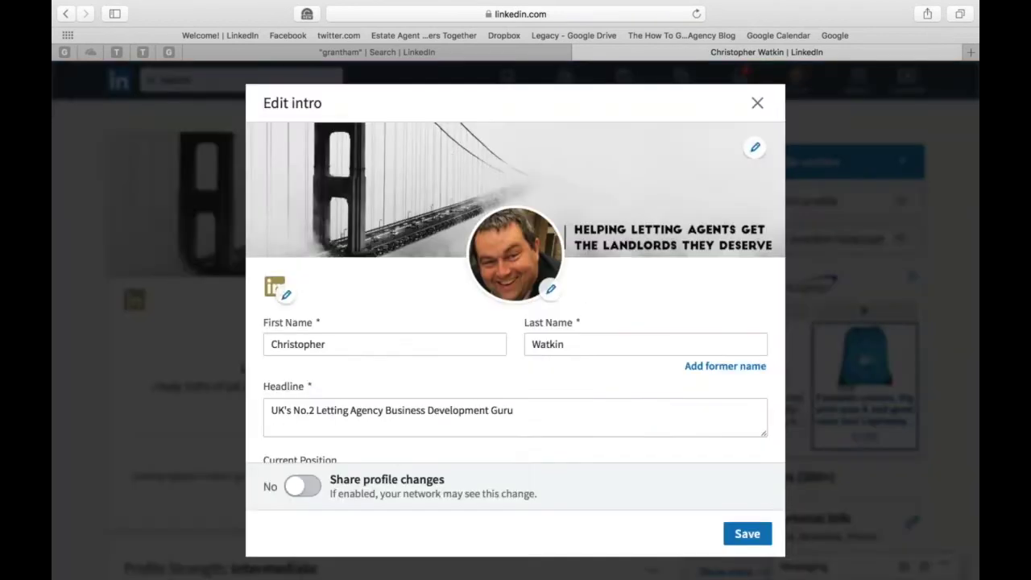
pyautogui.tripleClick(524, 409)
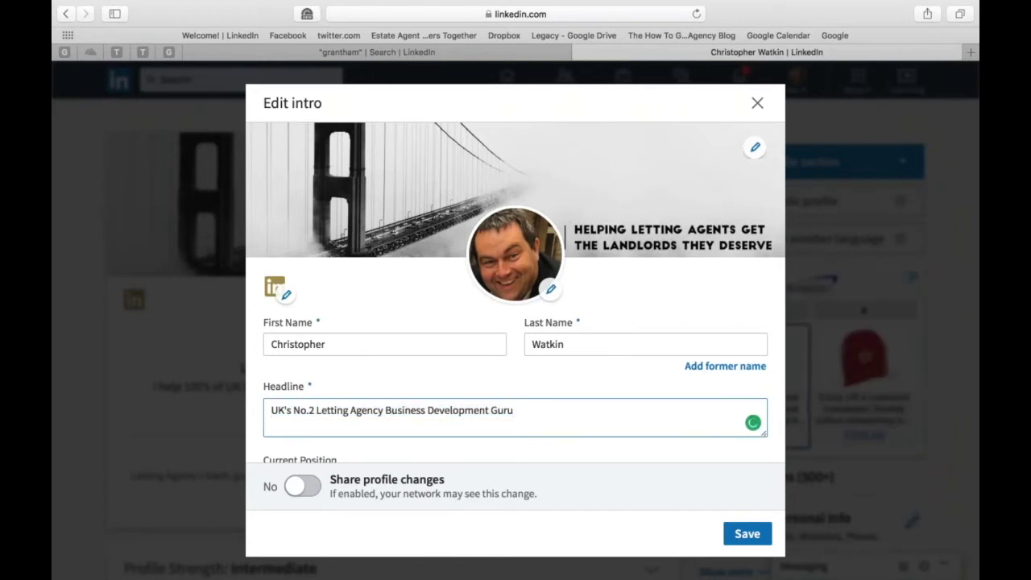
pyautogui.write('Author of the ')
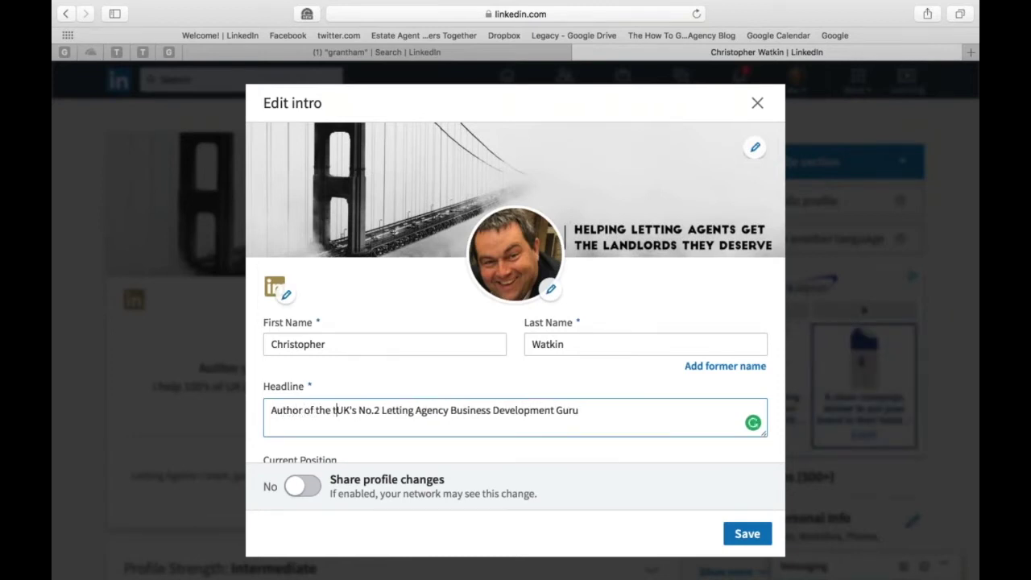
pyautogui.write('the G')
pyautogui.write('rantham proper')
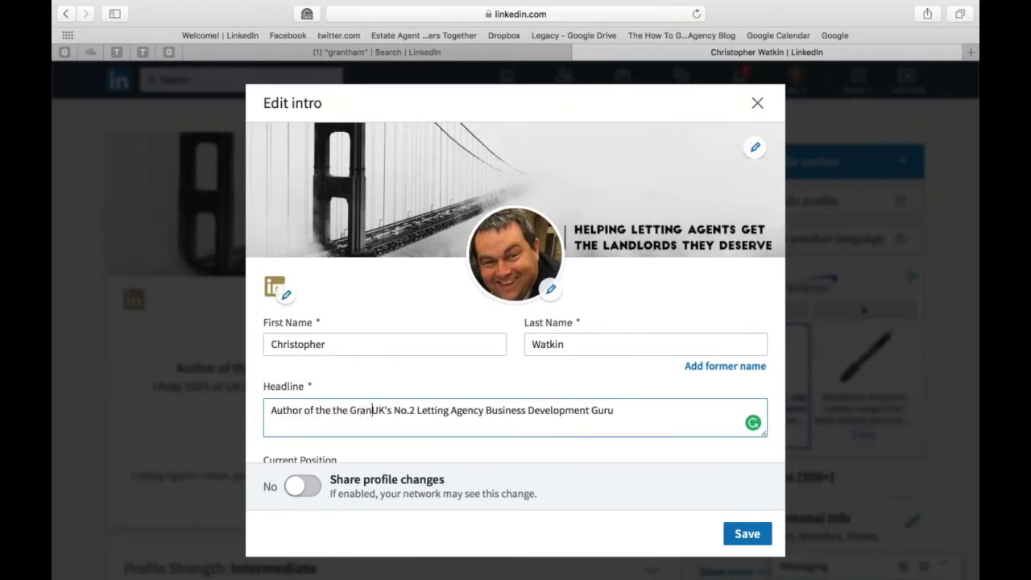
pyautogui.write('ty Blog')
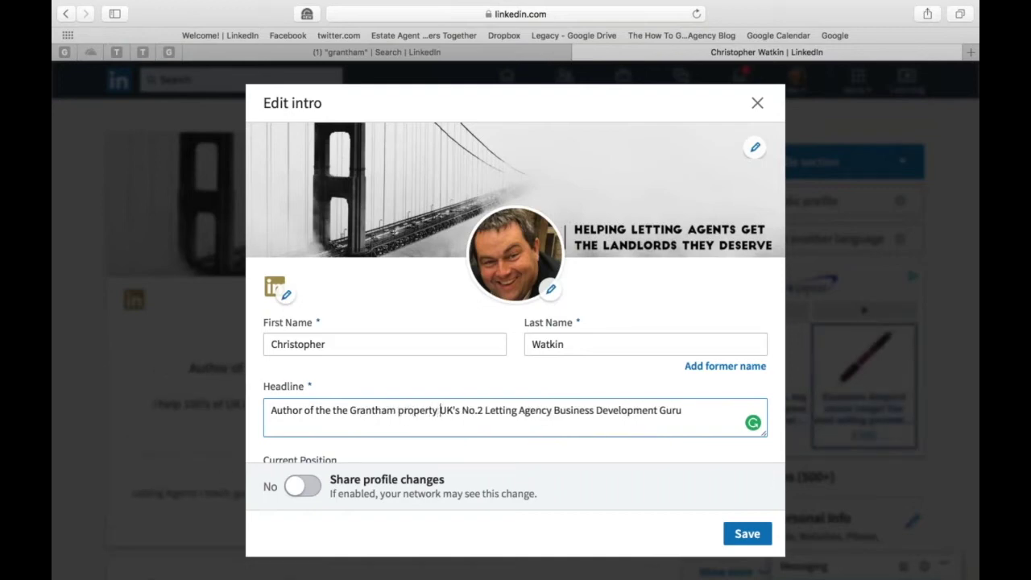
pyautogui.click(404, 411)
pyautogui.press('BackSpace')
pyautogui.write('P')
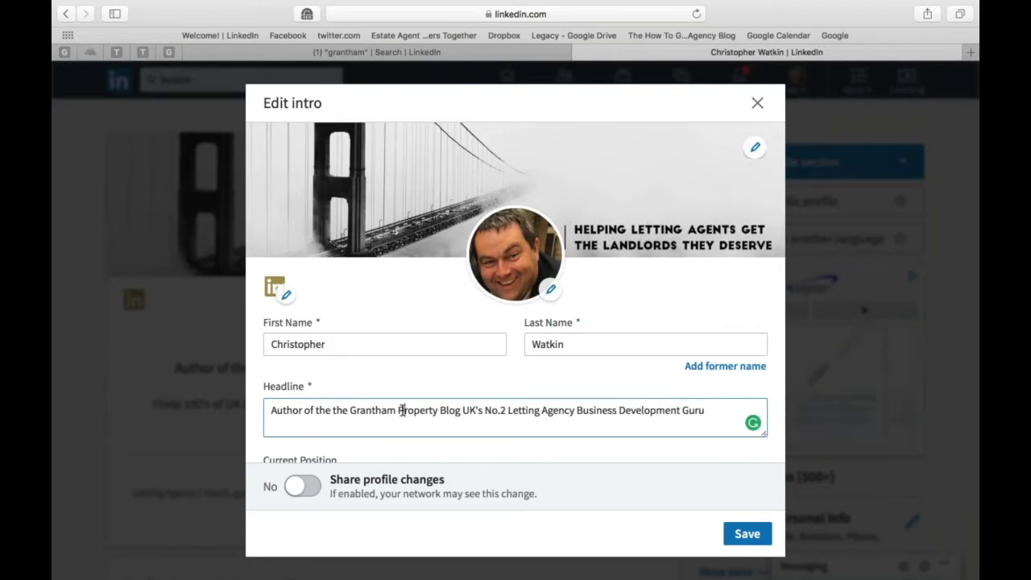
# Copy and remove the old "UK's No.2 Letting Agency Business Development Guru" text from the headline, and delete the duplicated "the".
pyautogui.click(464, 411)
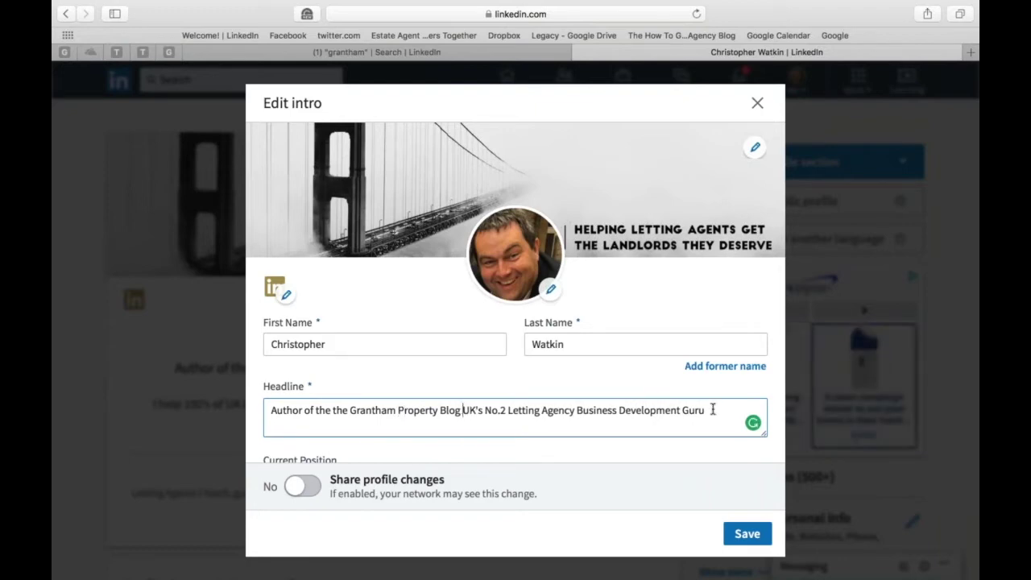
pyautogui.moveTo(706, 410); pyautogui.dragTo(465, 411)
pyautogui.press('super+c')
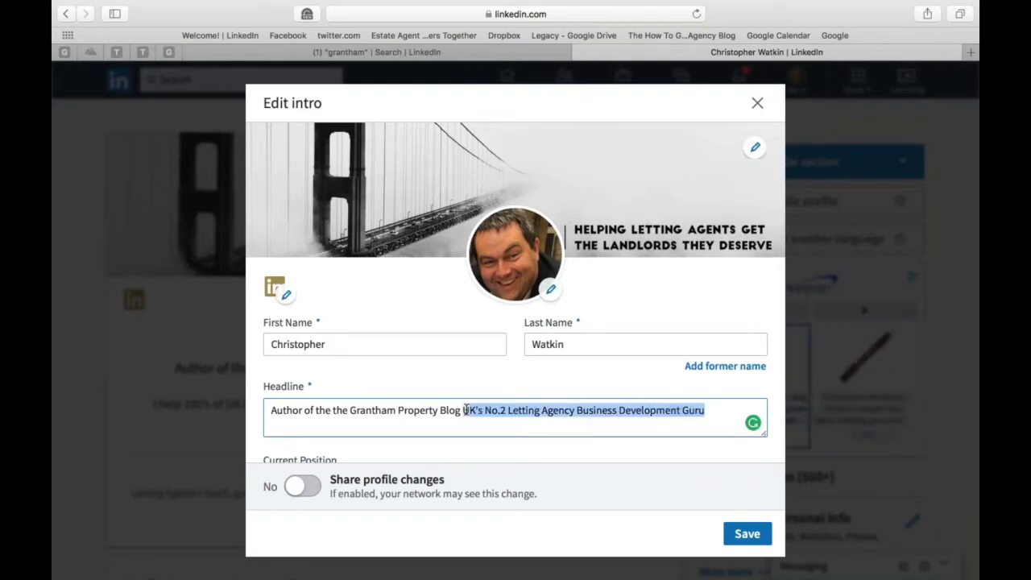
pyautogui.press('BackSpace')
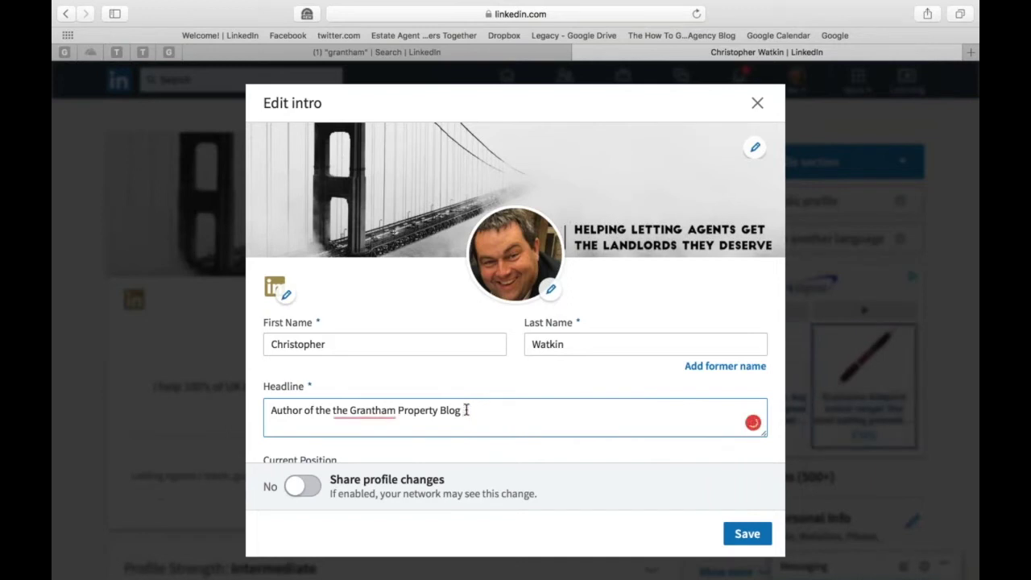
pyautogui.doubleClick(337, 411)
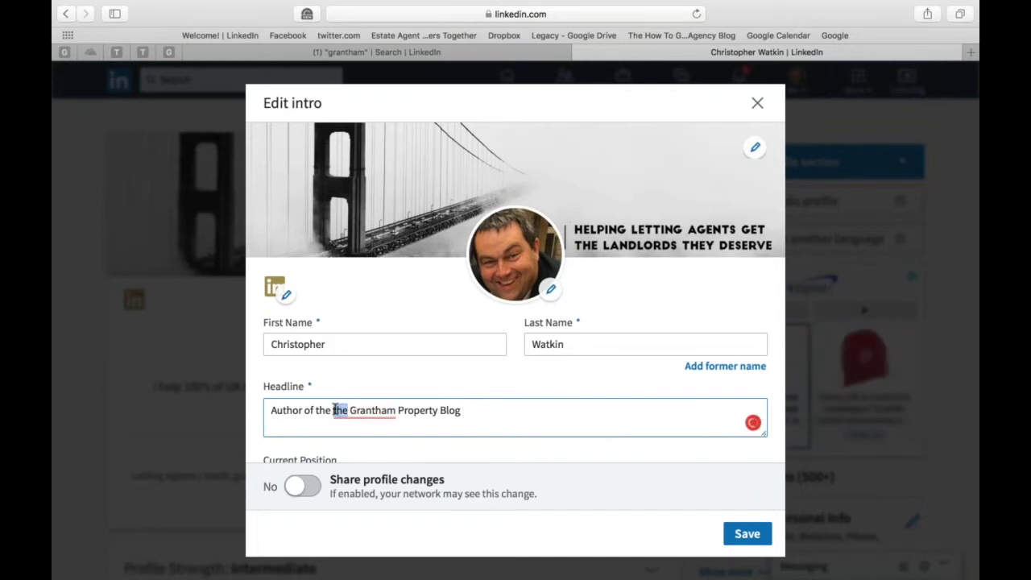
pyautogui.press('BackSpace')
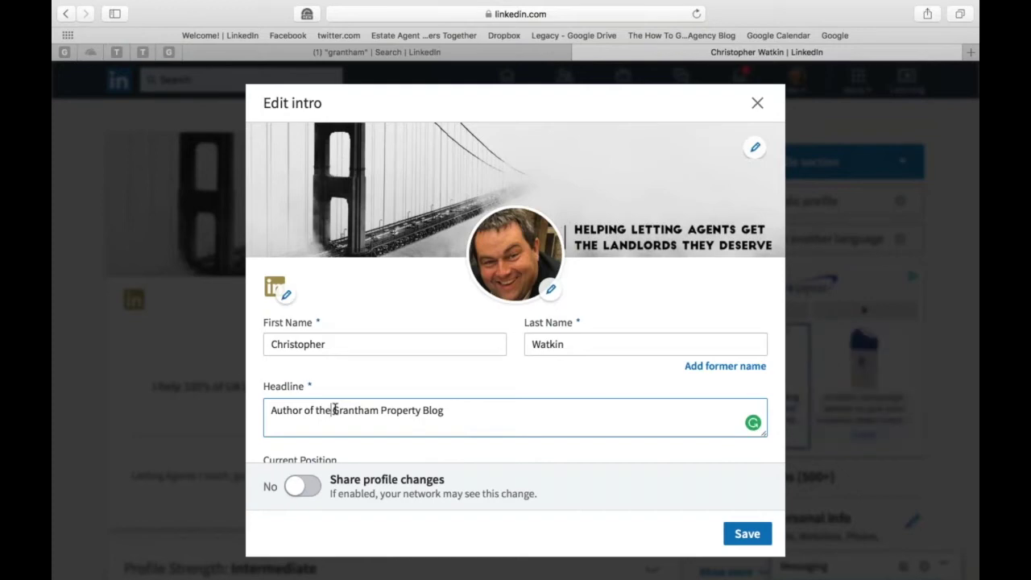
# Append "and MD of JoBlow Real Estate" to the headline and save the profile intro.
pyautogui.click(445, 412)
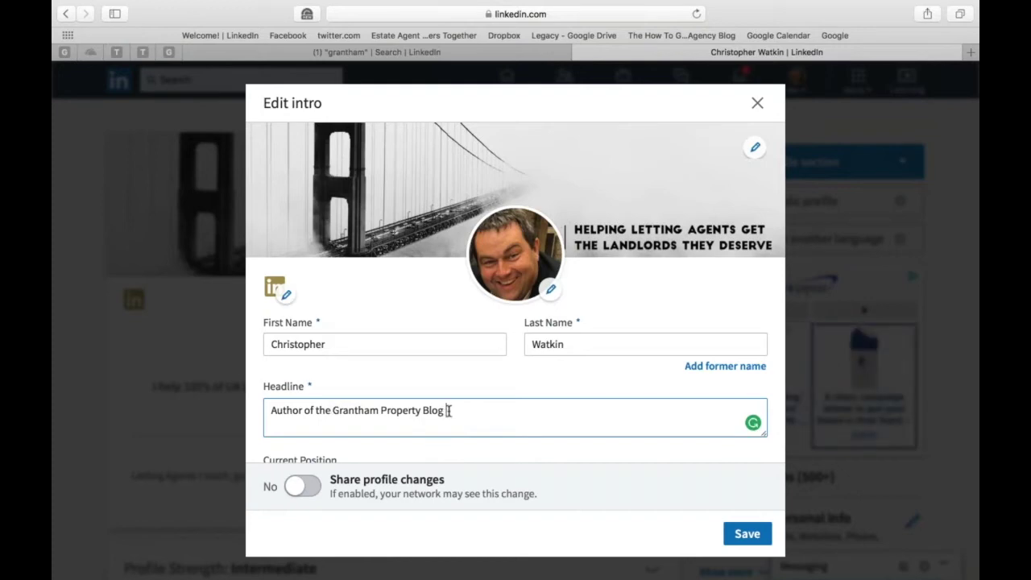
pyautogui.write('and MD of Jo')
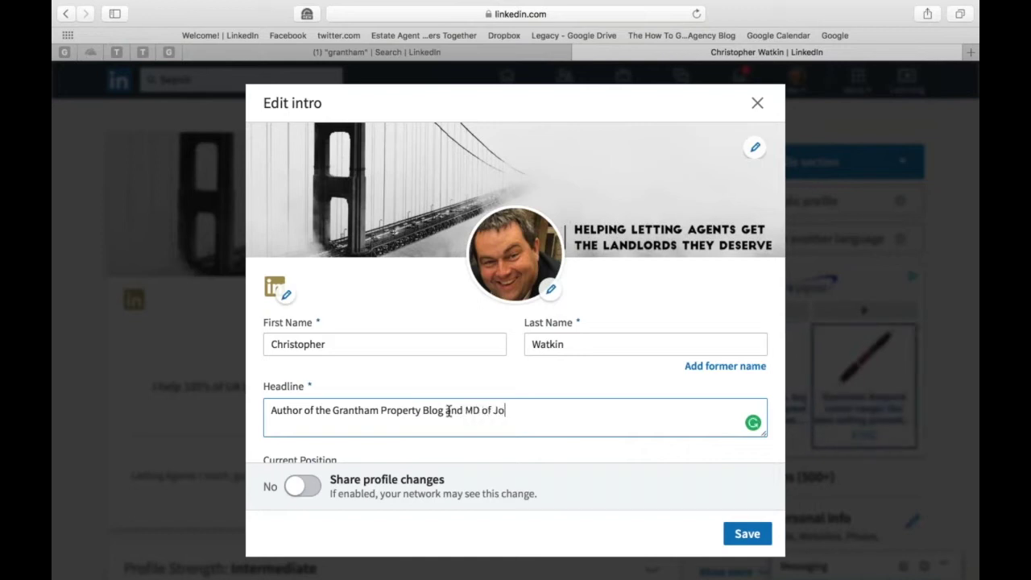
pyautogui.write('Blow Rea')
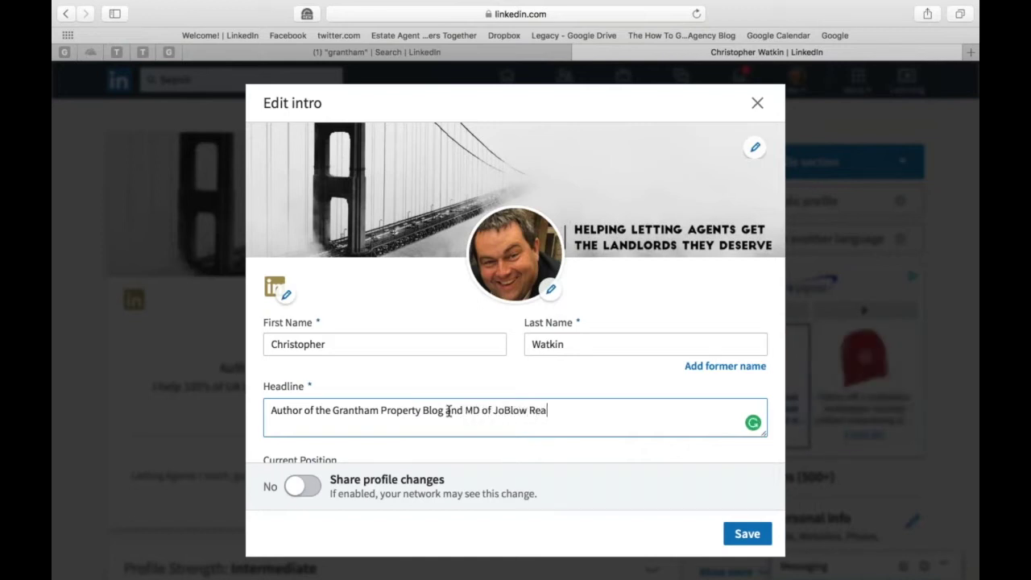
pyautogui.write('l Estate')
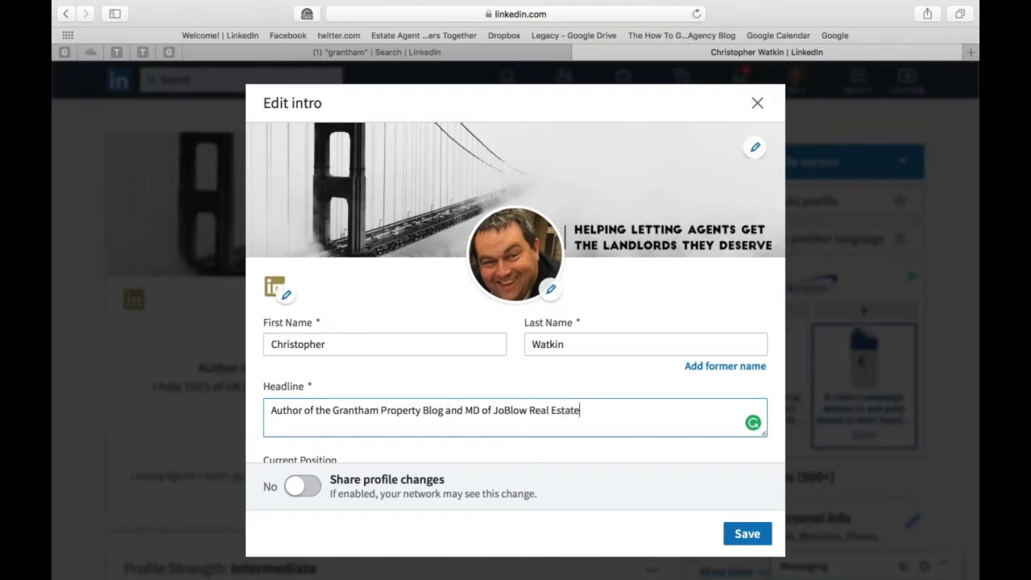
pyautogui.click(743, 535)
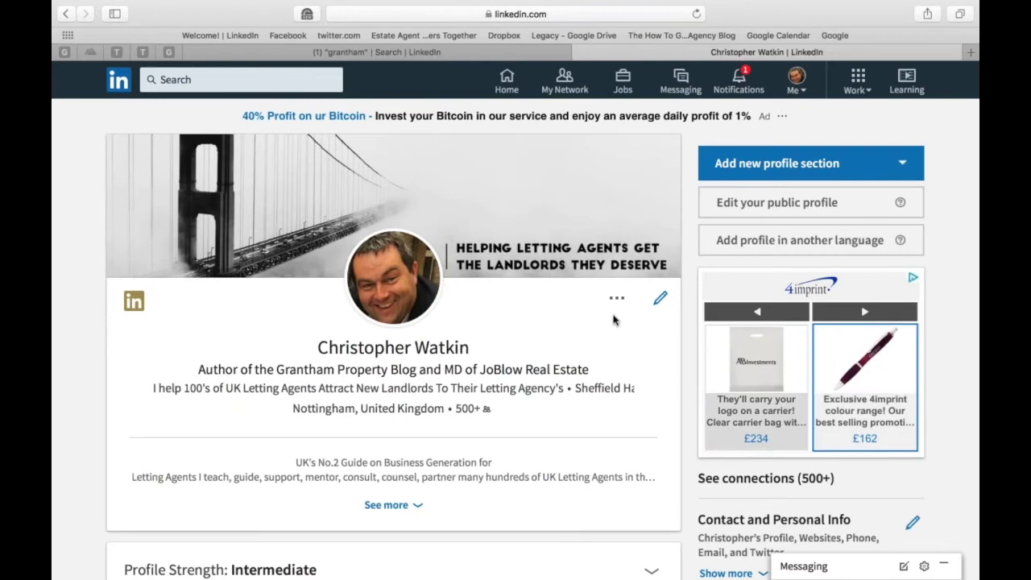
# Restore the profile headline to "UK's No.2 Letting Agency Business Development Guru" and save the profile intro.
pyautogui.click(661, 299)
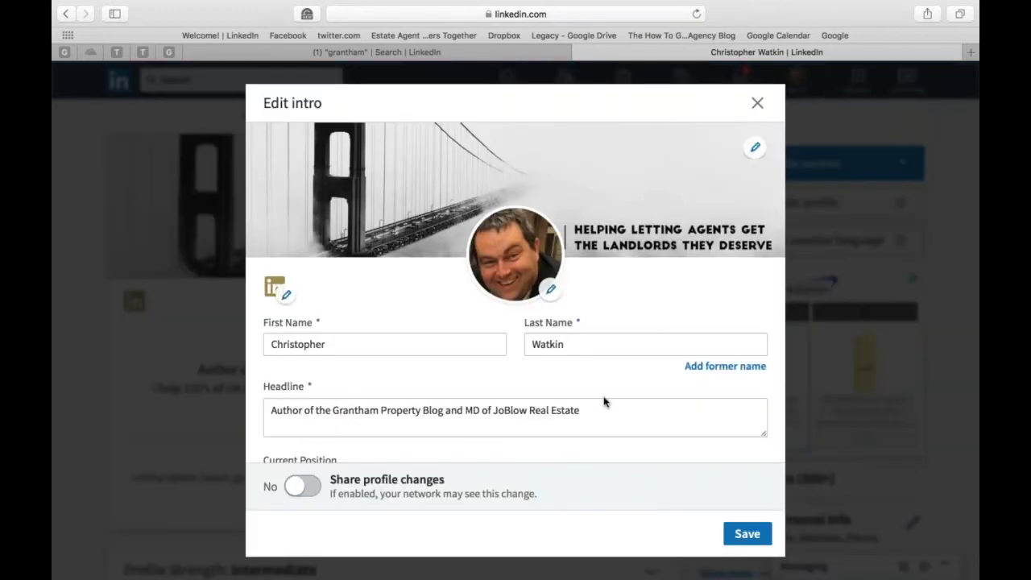
pyautogui.click(604, 407)
pyautogui.hotkey('shift', 'Left')
pyautogui.hotkey('shift', 'Left')
pyautogui.hotkey('shift', 'Left')
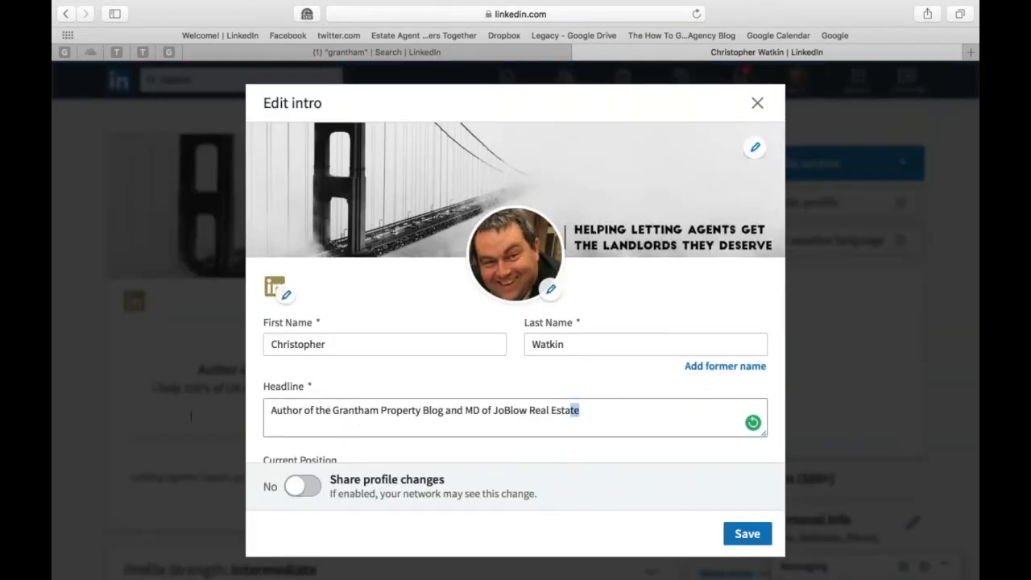
pyautogui.press('super+a')
pyautogui.press('super+v')
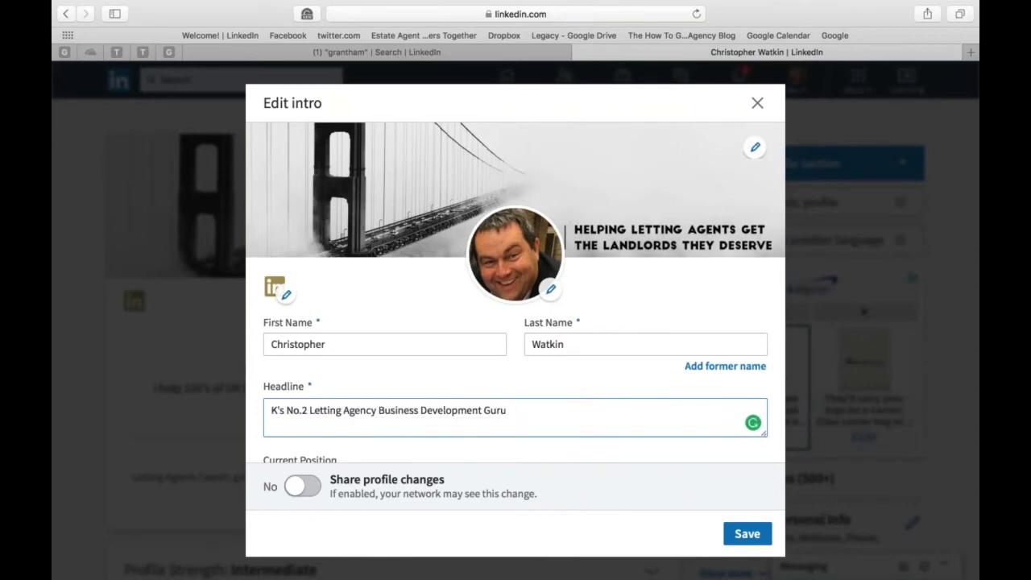
pyautogui.click(271, 411)
pyautogui.write('U')
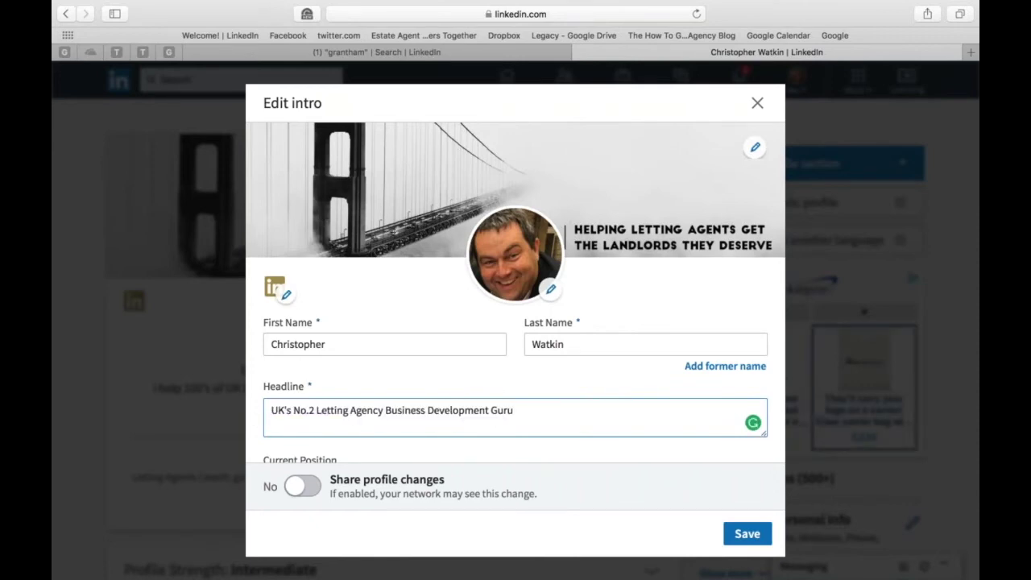
pyautogui.click(762, 535)
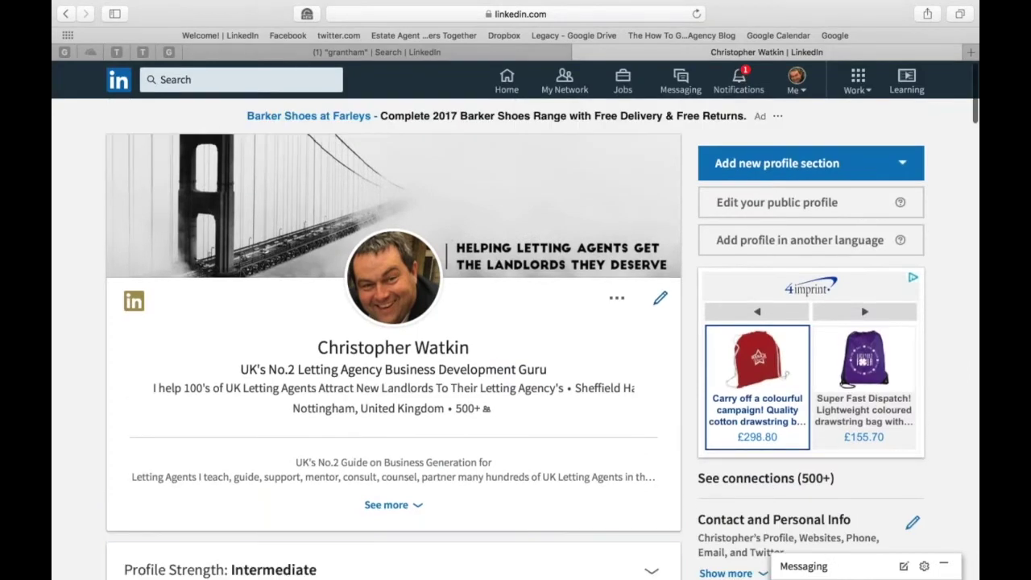
# Search for "grantham" and filter the people results to 2nd-degree connections.
pyautogui.click(198, 77)
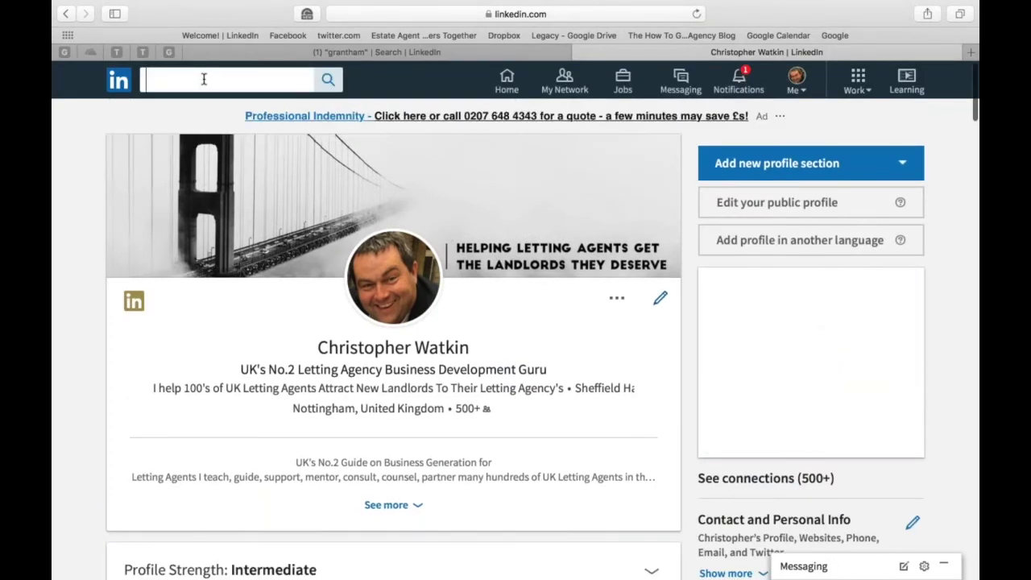
pyautogui.click(201, 110)
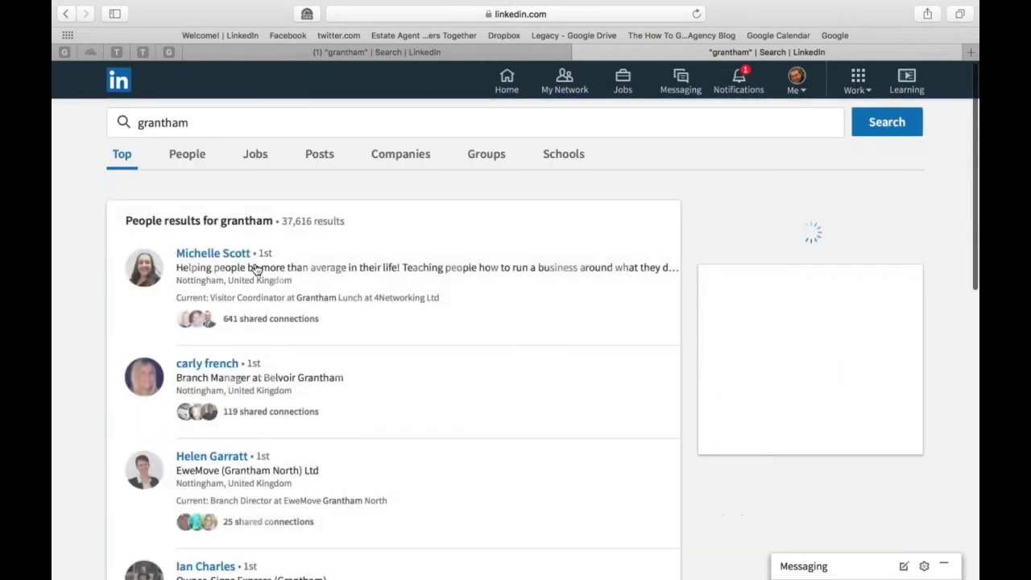
pyautogui.click(777, 272)
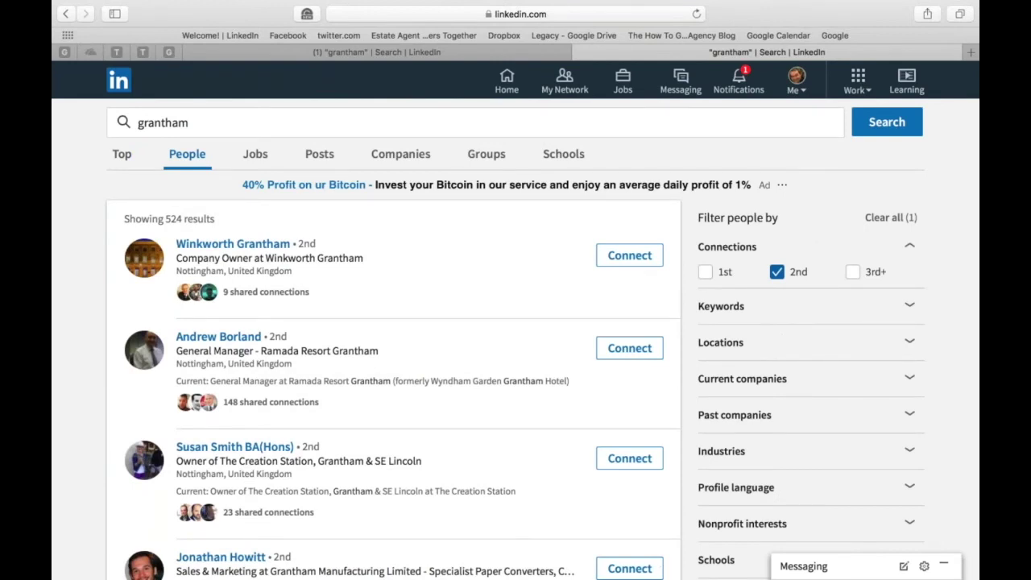
# Start a connection invitation with a personal note to the general manager of Ramada Resort Grantham.
pyautogui.click(635, 353)
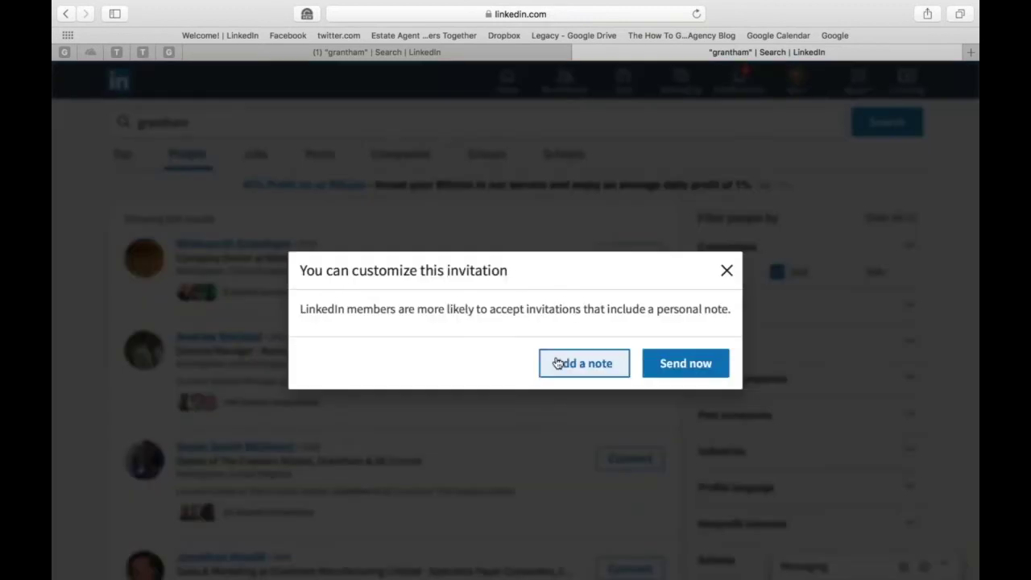
pyautogui.click(727, 271)
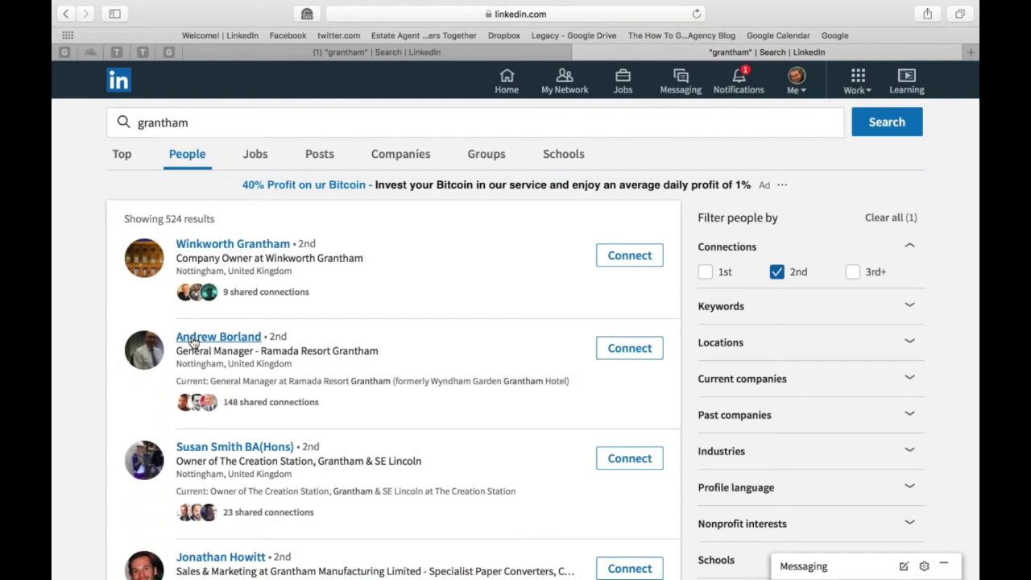
pyautogui.click(634, 348)
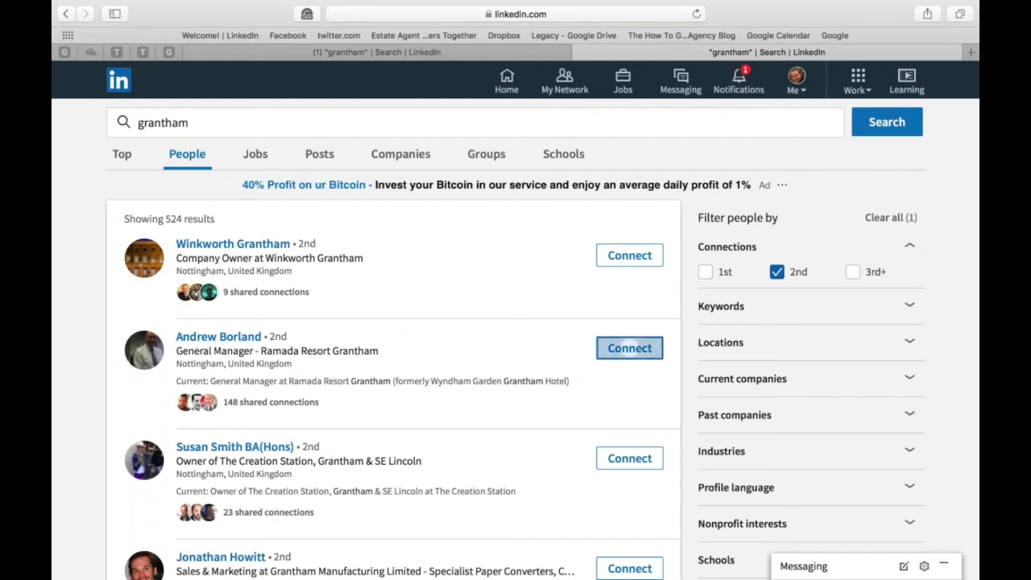
pyautogui.click(586, 362)
pyautogui.click(398, 300)
# Begin the note with the recipient's first name and "As we have many mutually connections with the Grantham area and".
pyautogui.write('Andr')
pyautogui.write('ew. As ')
pyautogui.write('we hav')
pyautogui.write('e many mutu')
pyautogui.write('ally')
pyautogui.write('on')
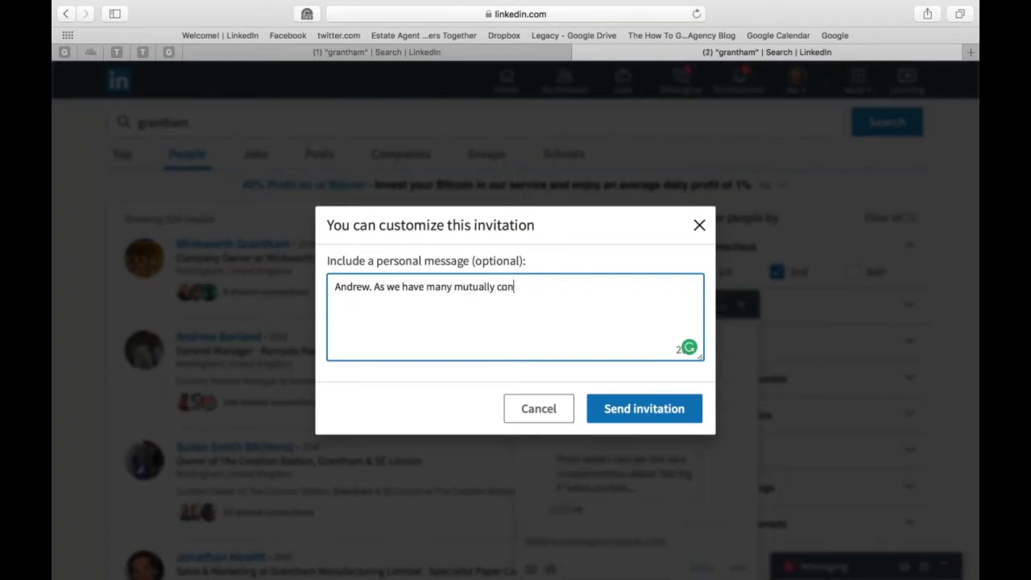
pyautogui.write('nections with')
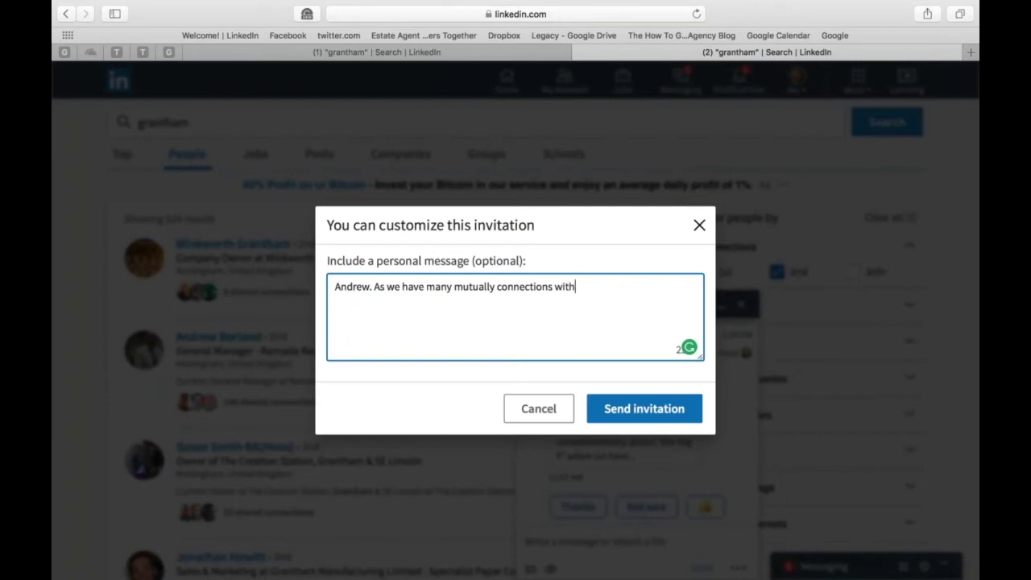
pyautogui.write(' the Grantham area and')
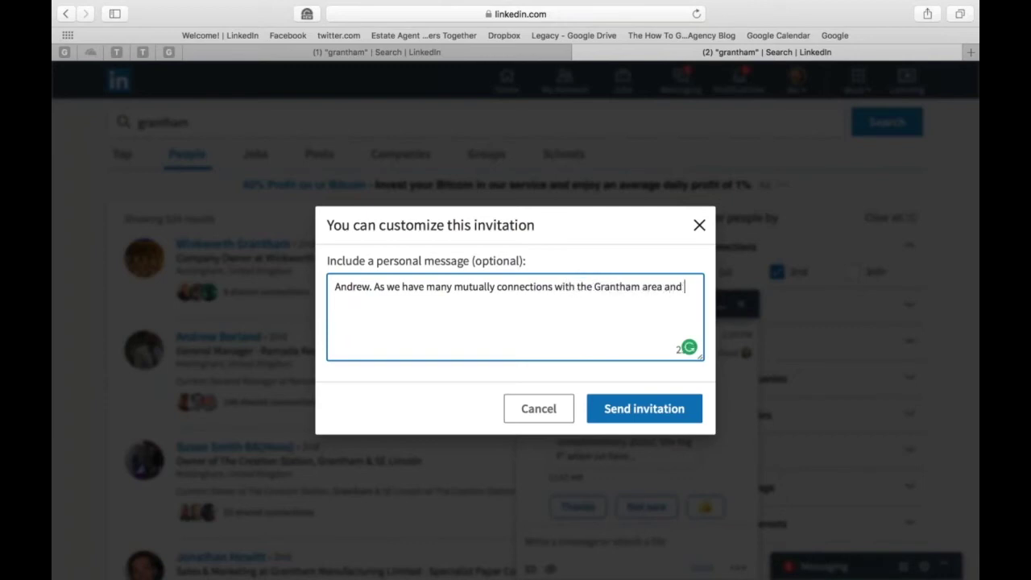
# Replace the trailing "and" with ", I wanted to ask if you would connect up on Linkedin? kind regards" and the sender's first name.
pyautogui.press('BackSpace')
pyautogui.press('BackSpace')
pyautogui.press('BackSpace')
pyautogui.press('BackSpace')
pyautogui.write(', I wanted to ask if yo')
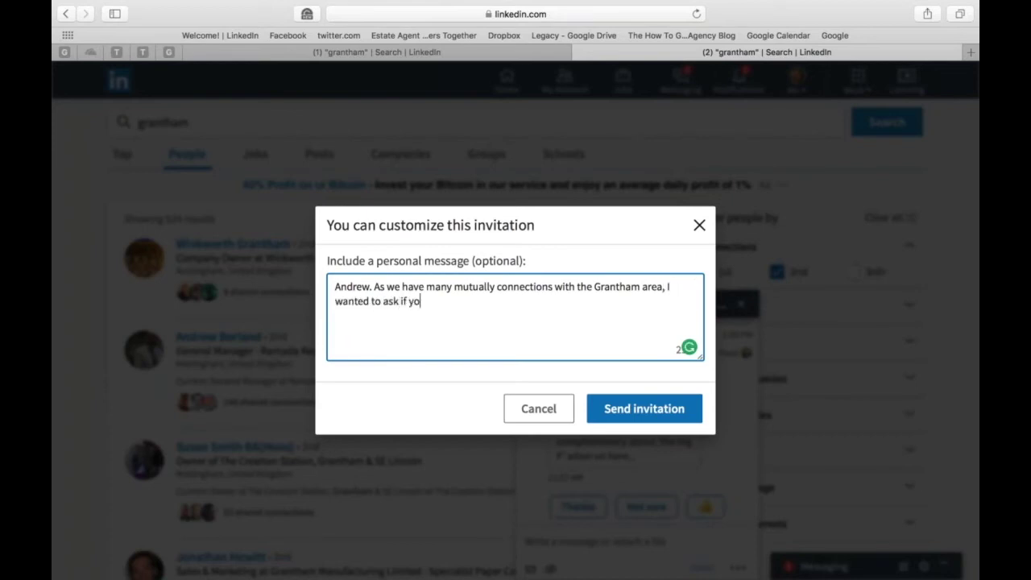
pyautogui.write('u would connec')
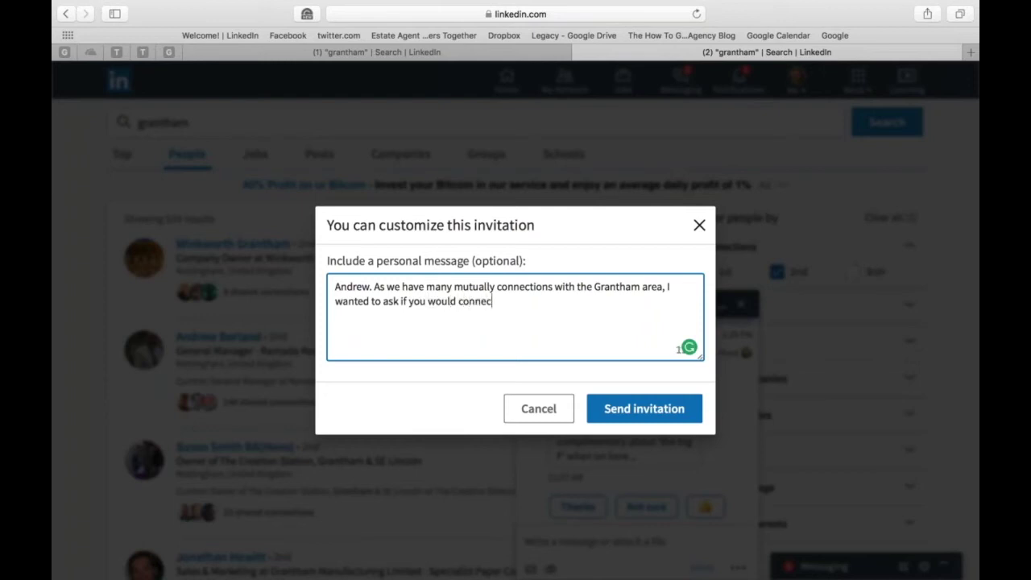
pyautogui.write('t up on Linkedin?')
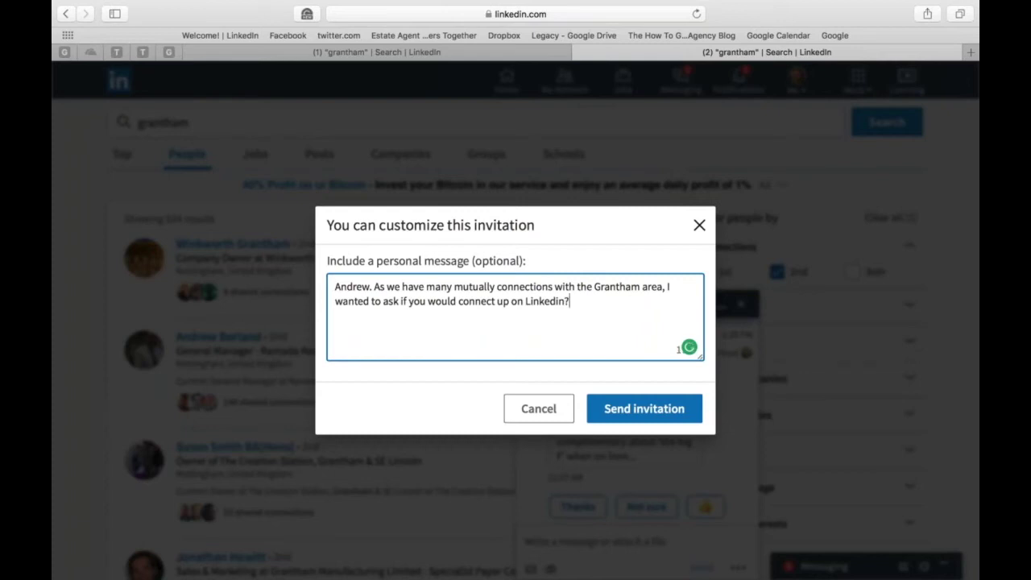
pyautogui.write(' kind regards ')
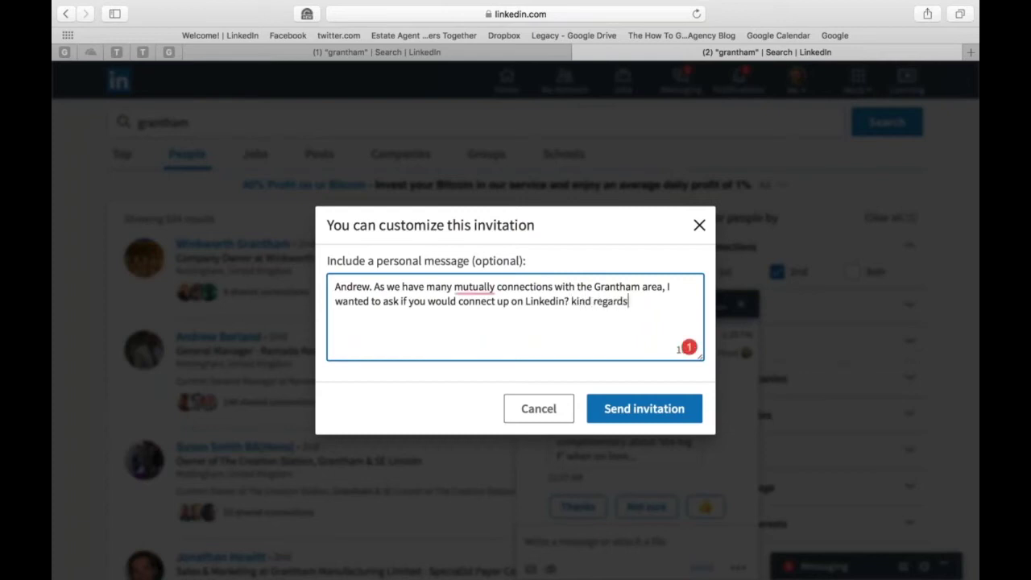
pyautogui.write('Christopher')
# Correct "mutually" to "mutual", copy the message text after the greeting, and send the invitation.
pyautogui.moveTo(489, 289)
pyautogui.click(493, 309)
pyautogui.click(374, 288)
pyautogui.moveTo(375, 288); pyautogui.dragTo(705, 309)
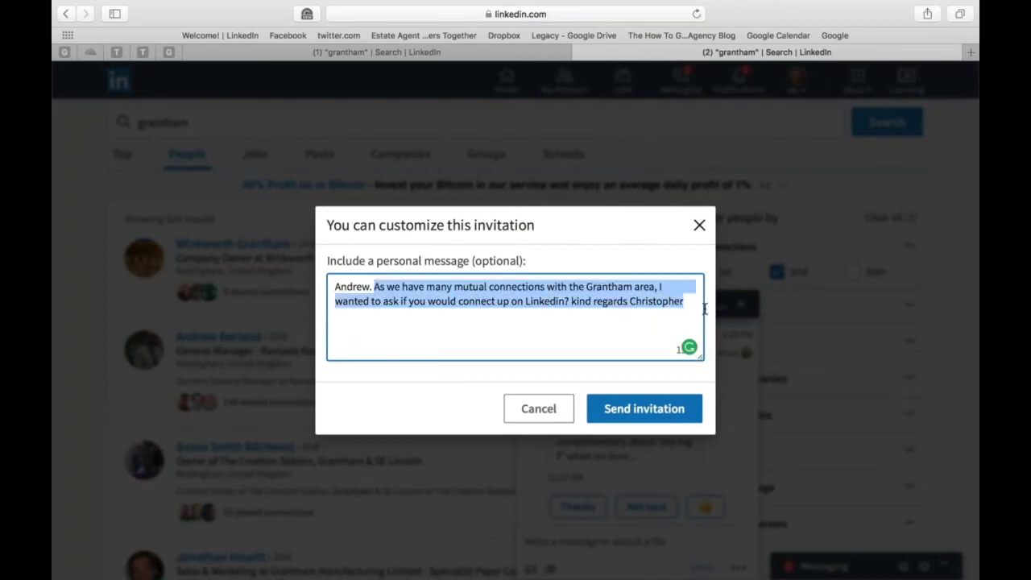
pyautogui.click(643, 411)
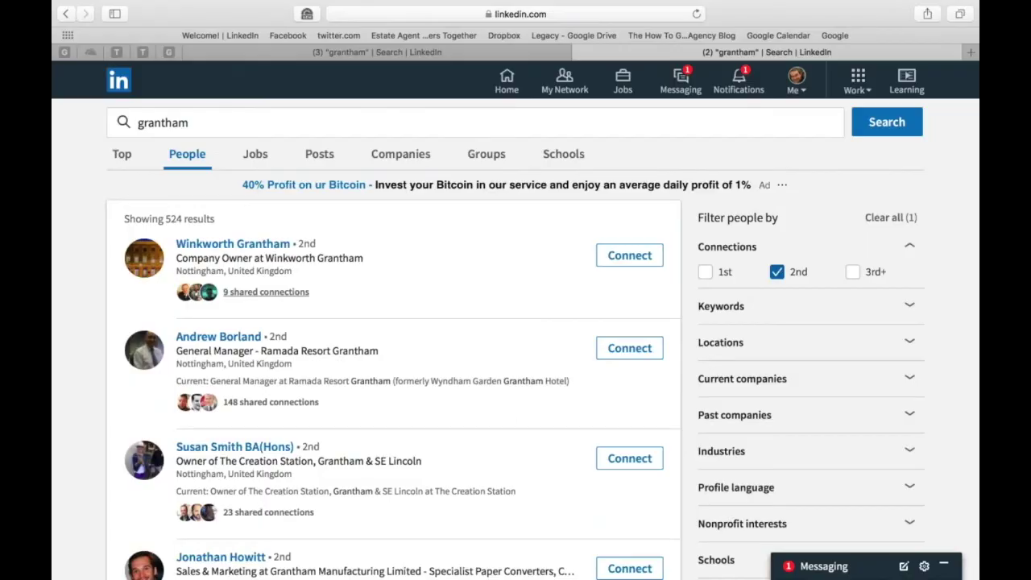
# Start an invitation note to the Grantham Manufacturing Limited sales contact with the recipient's first name and the copied message.
pyautogui.scroll(-2, 516, 339)
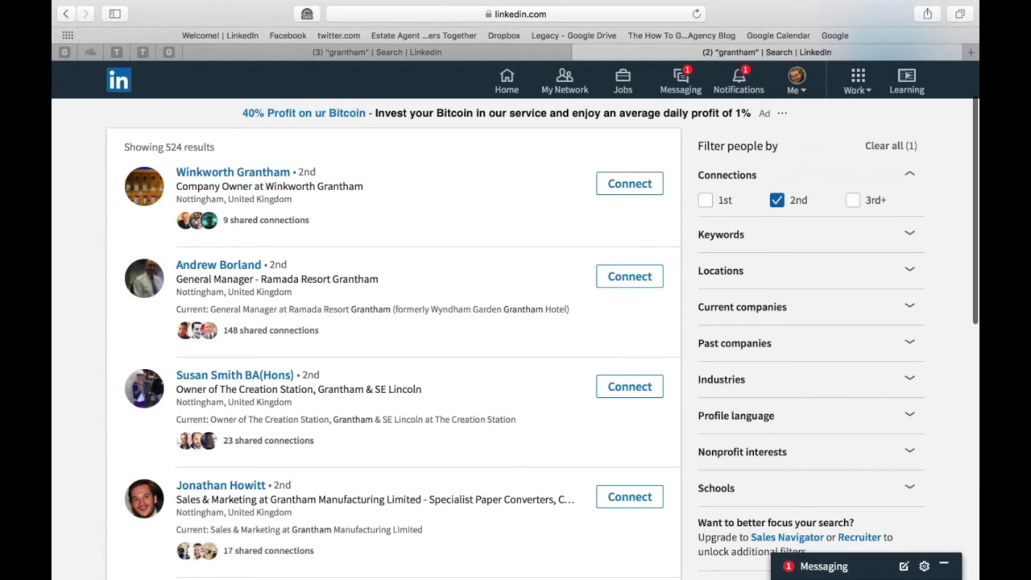
pyautogui.scroll(-4, 391, 431)
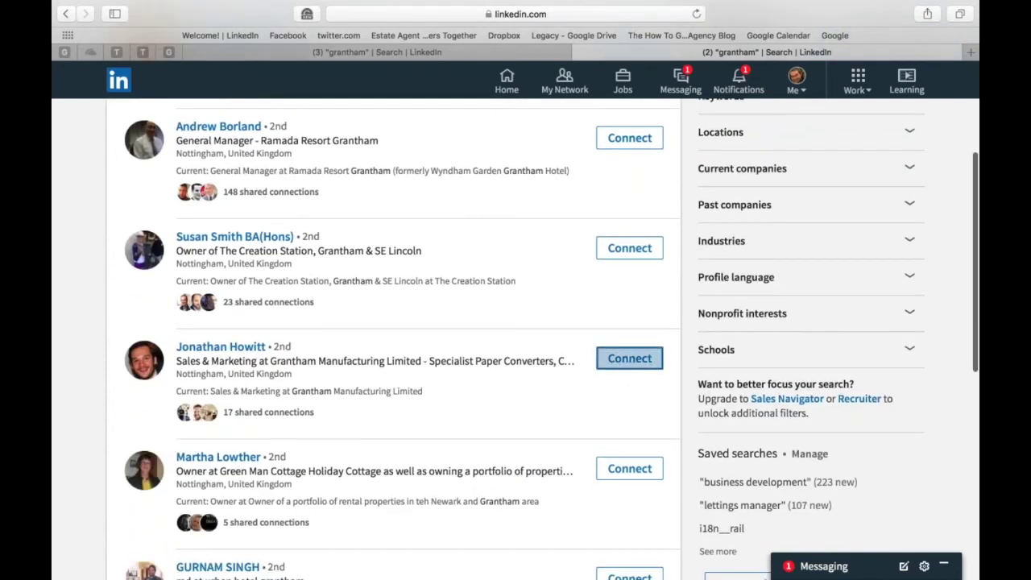
pyautogui.click(630, 358)
pyautogui.click(588, 361)
pyautogui.click(426, 291)
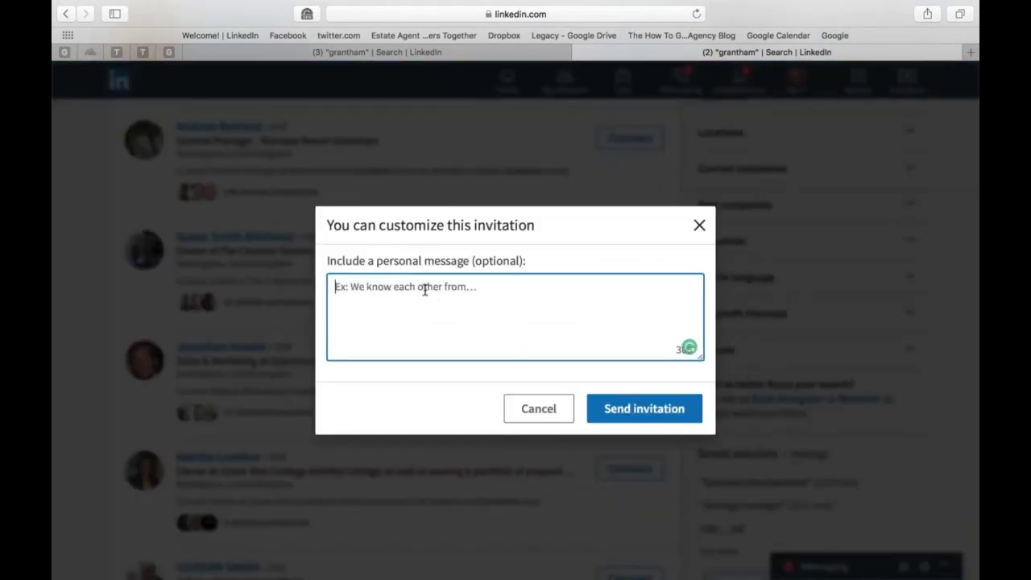
pyautogui.write('Jonathan.')
pyautogui.press('super+v')
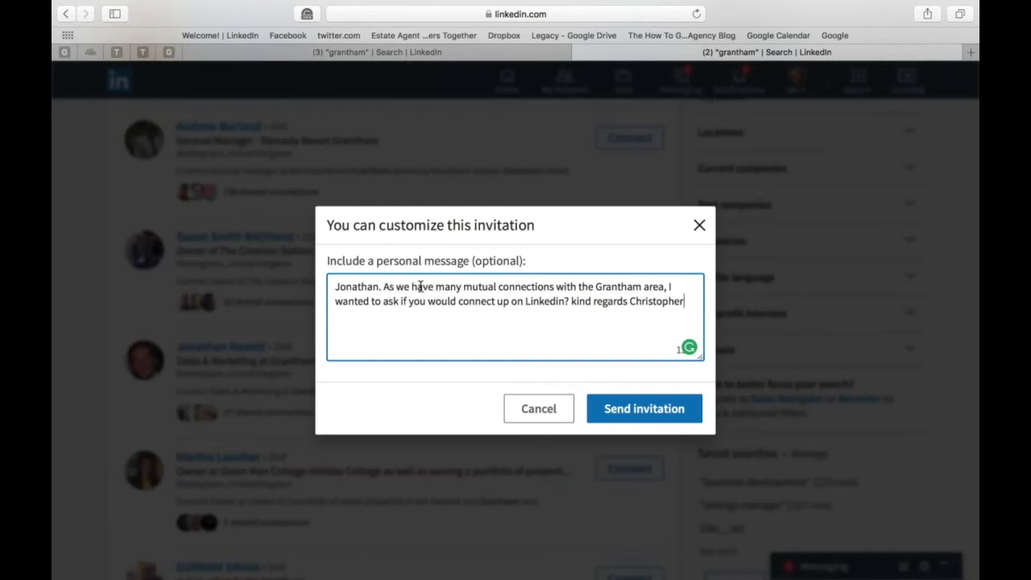
# Reword the opening of the message from "As we" to "You and I", tidying the capitalisation and spacing.
pyautogui.click(383, 287)
pyautogui.write('You and i')
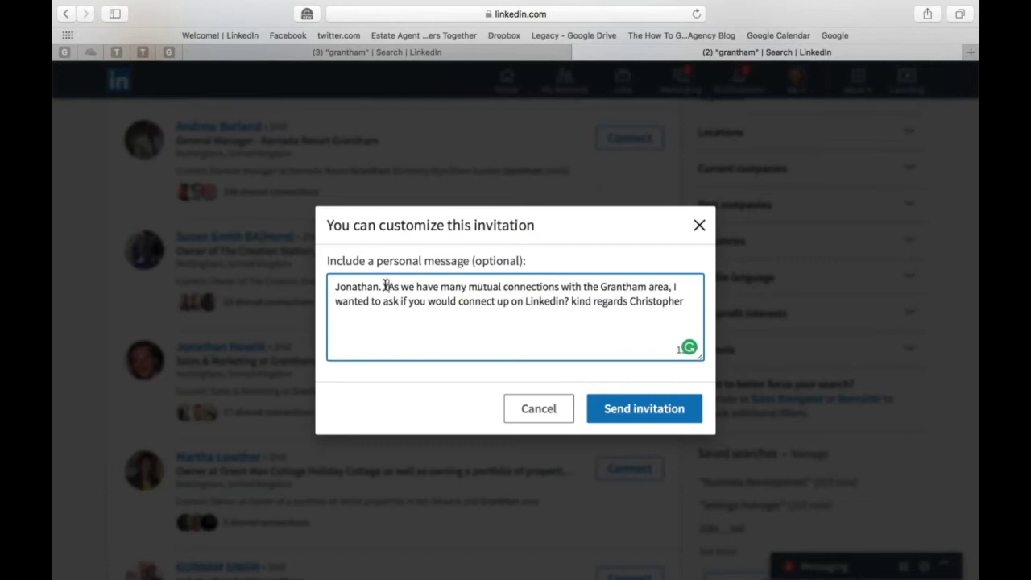
pyautogui.click(454, 286)
pyautogui.press('BackSpace')
pyautogui.press('BackSpace')
pyautogui.press('BackSpace')
pyautogui.press('BackSpace')
pyautogui.press('BackSpace')
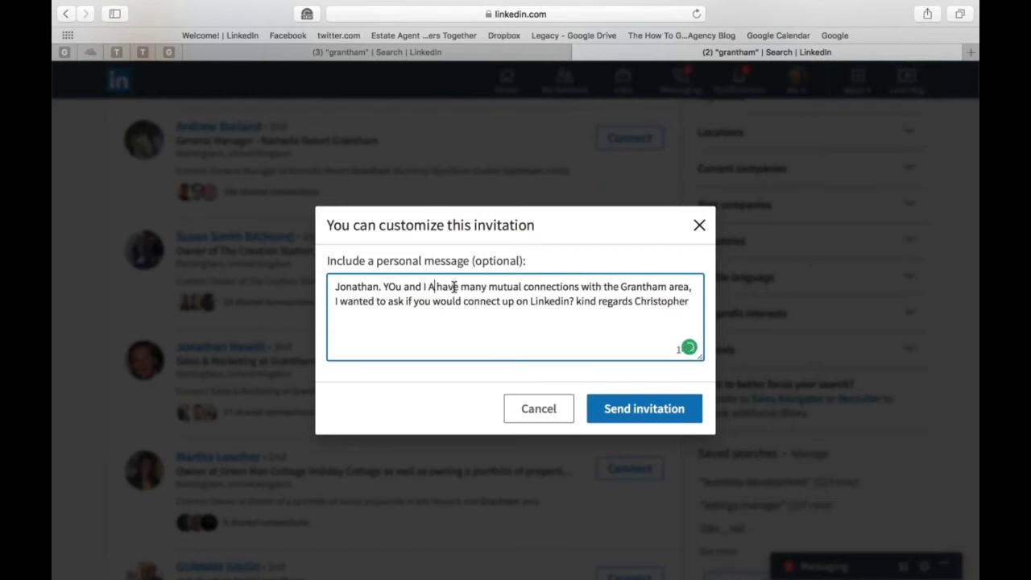
pyautogui.click(395, 287)
pyautogui.press('BackSpace')
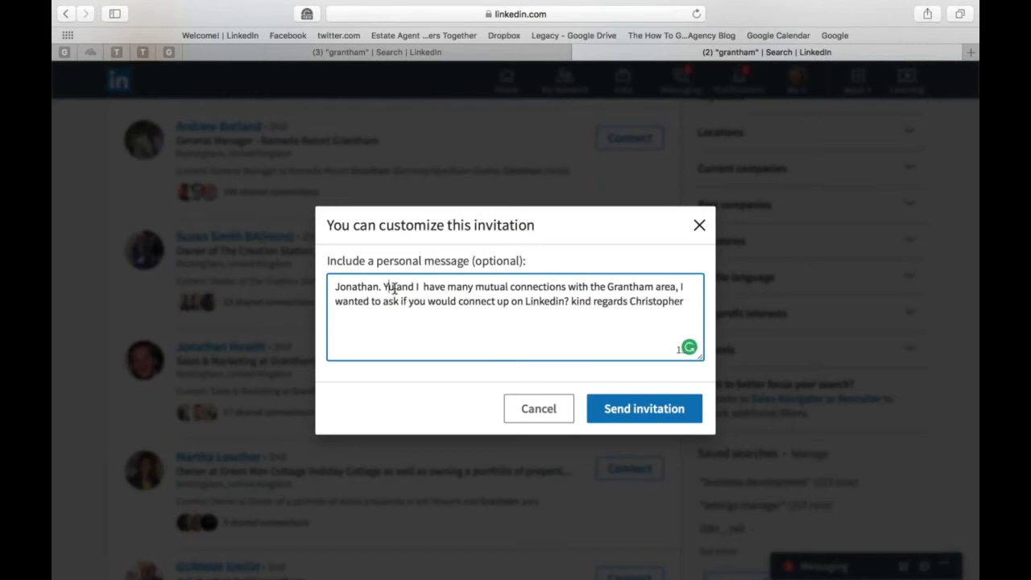
pyautogui.write('o')
pyautogui.click(428, 287)
pyautogui.press('BackSpace')
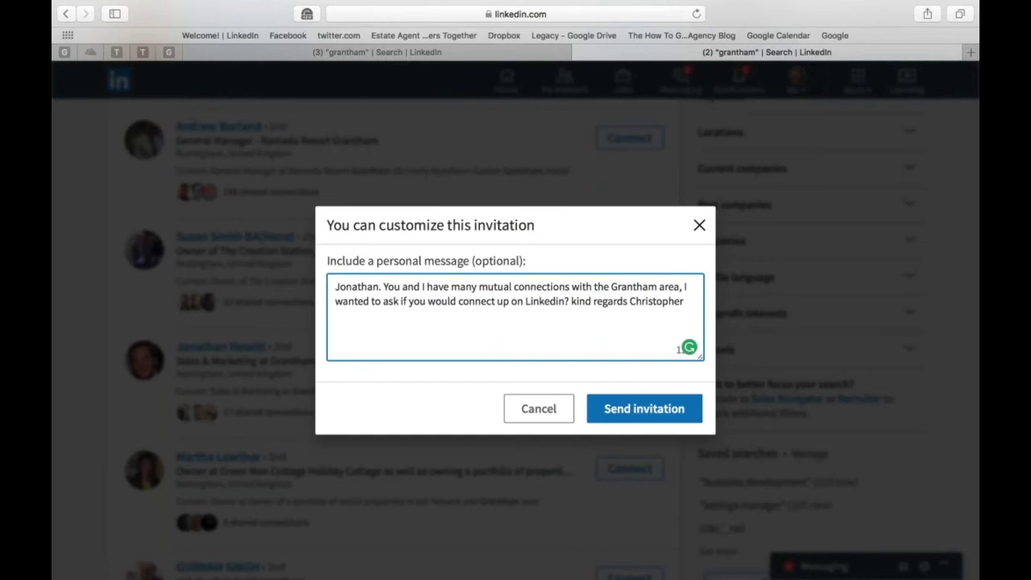
# Copy the reworded message text after the greeting and send the invitation.
pyautogui.moveTo(383, 287); pyautogui.dragTo(704, 308)
pyautogui.press('super+c')
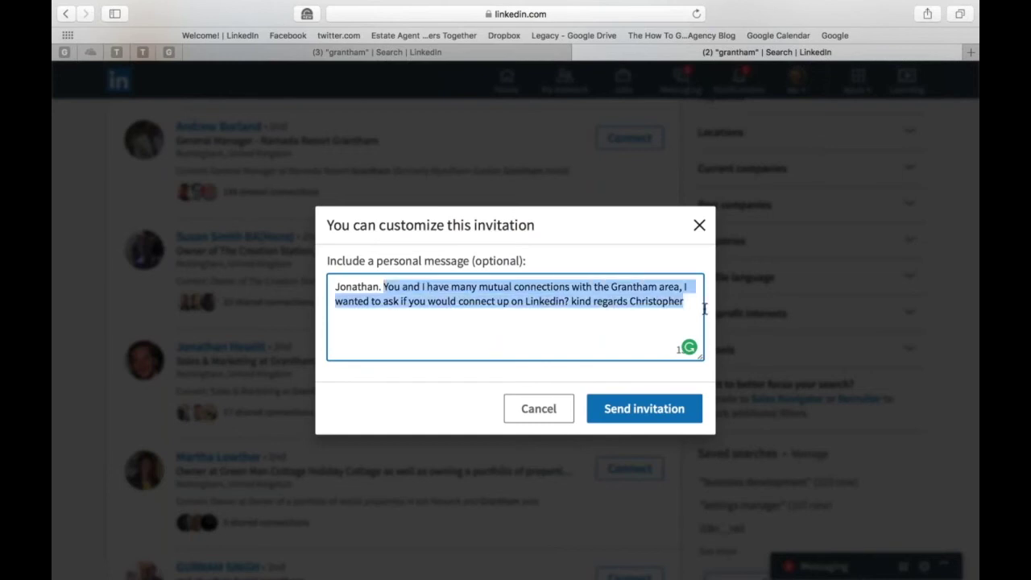
pyautogui.click(660, 411)
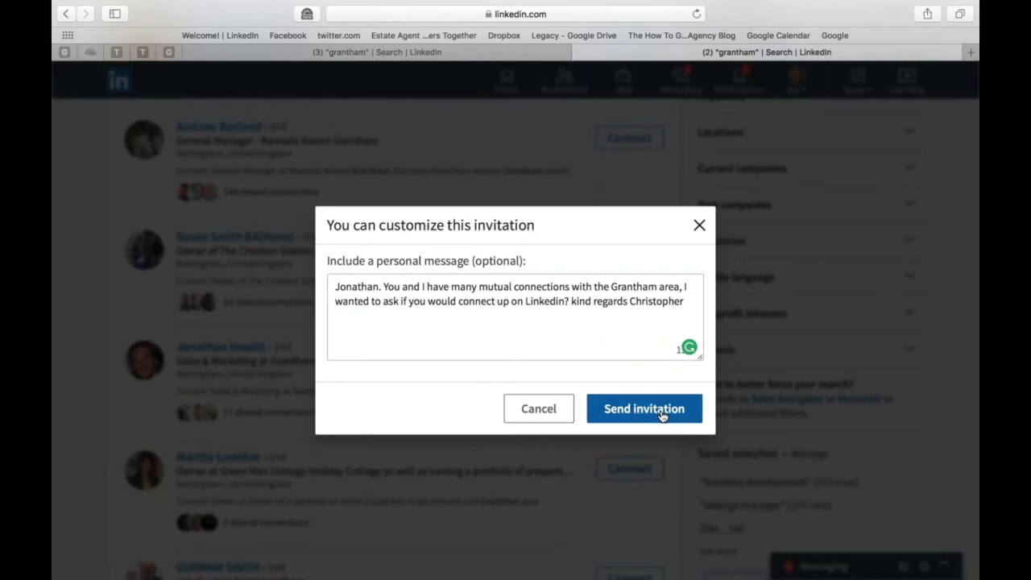
# Invite the md at urban hotel grantham with a note combining the recipient's first name and the copied "You and I have many mutual connections" message.
pyautogui.scroll(-5, 427, 400)
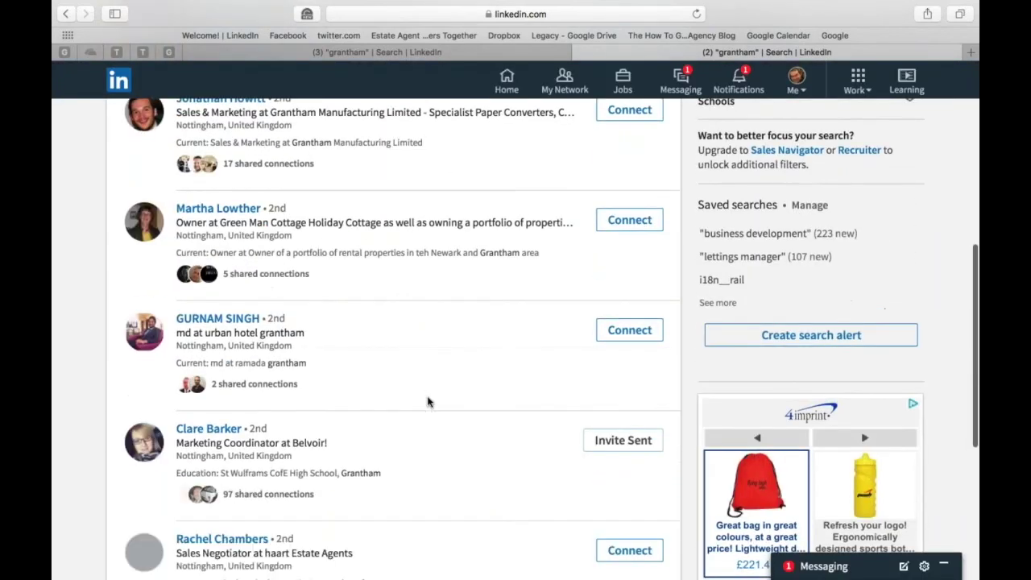
pyautogui.click(630, 331)
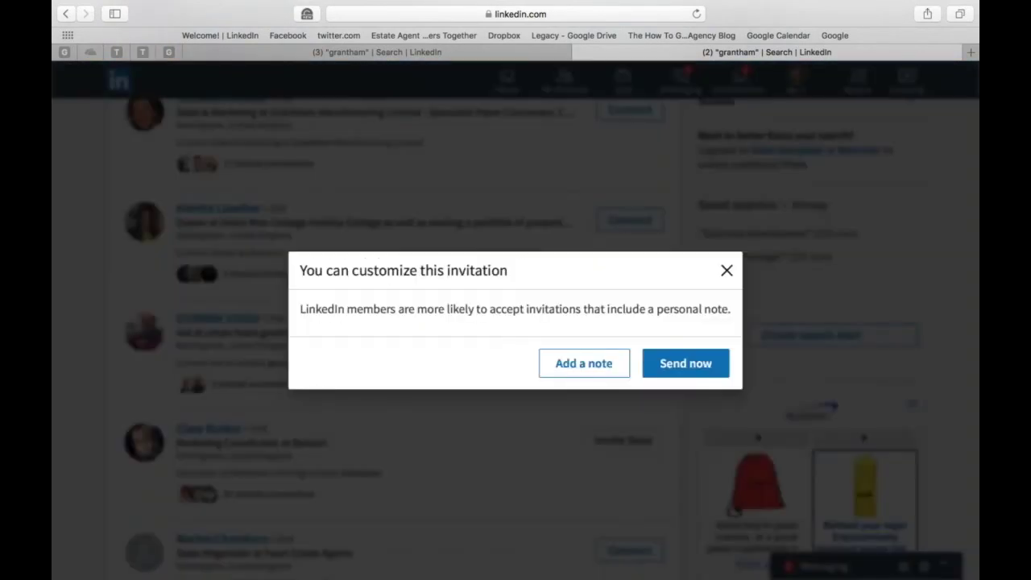
pyautogui.click(586, 361)
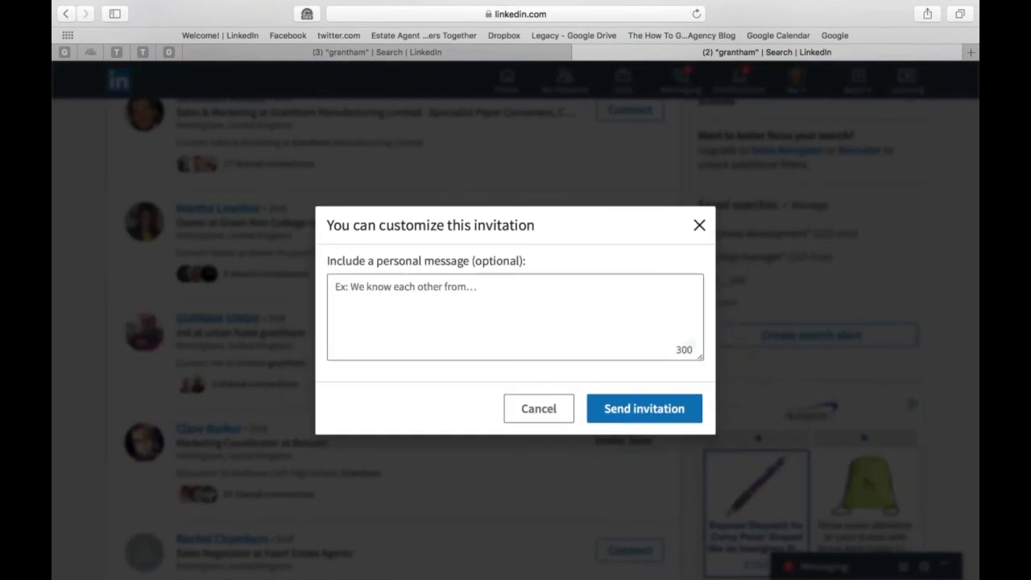
pyautogui.click(405, 283)
pyautogui.write('Gurnam.')
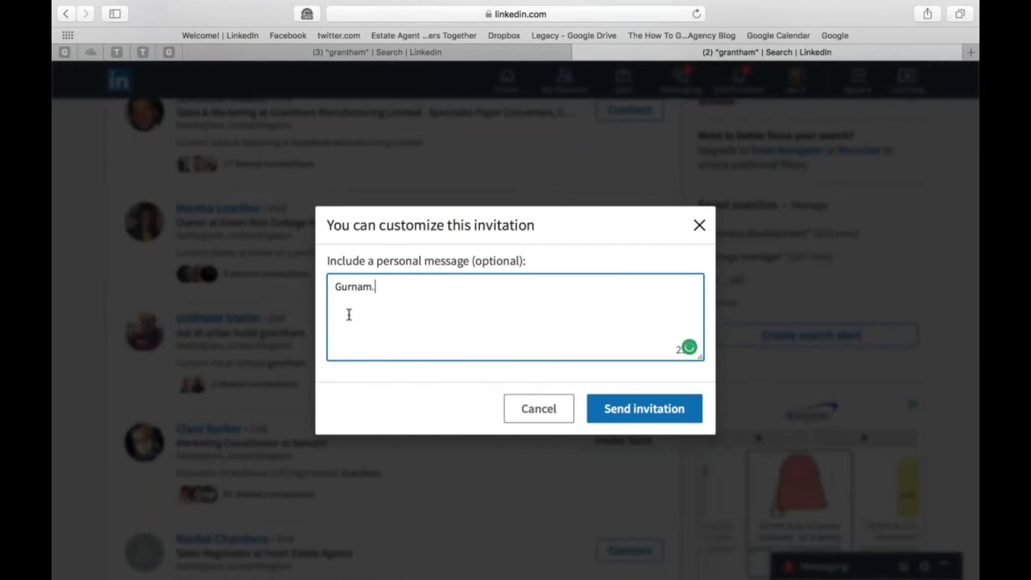
pyautogui.write('. You and I have many mutual connections with the Grantham area, I wanted to ask if you would connect up on LinkedIn? kind regards Christopher')
pyautogui.click(653, 409)
pyautogui.scroll(-3, 306, 419)
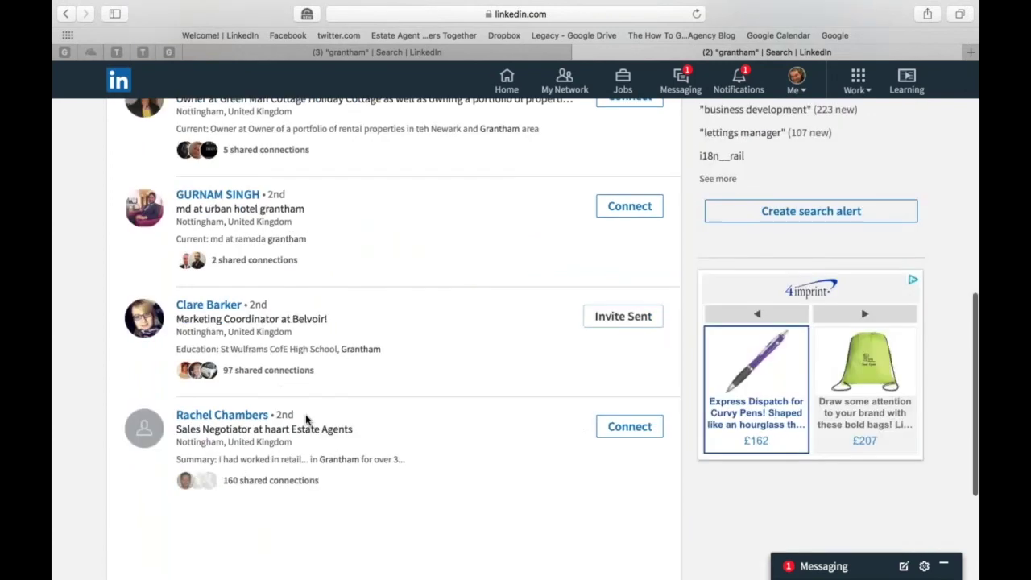
# Invite the Managing Director at Newton Fallowell West Bridgford with a note combining the recipient's first name and the copied "You and I" message.
pyautogui.scroll(-3, 560, 382)
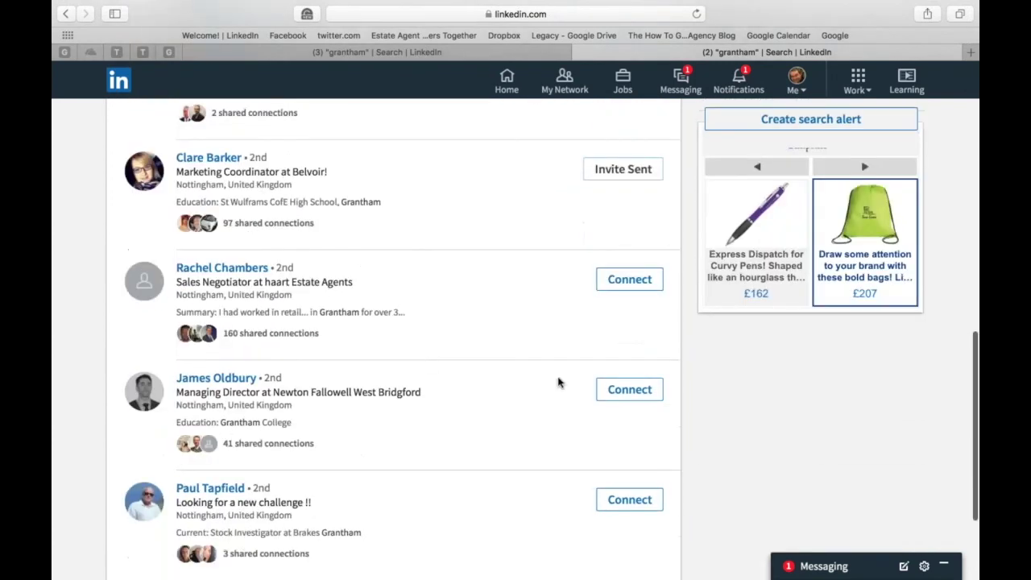
pyautogui.click(629, 390)
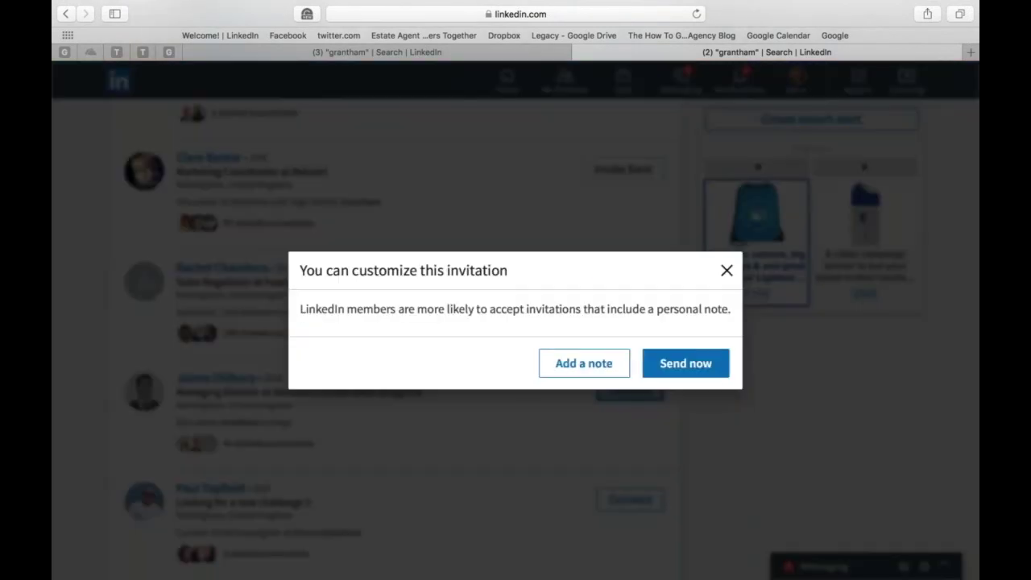
pyautogui.click(584, 363)
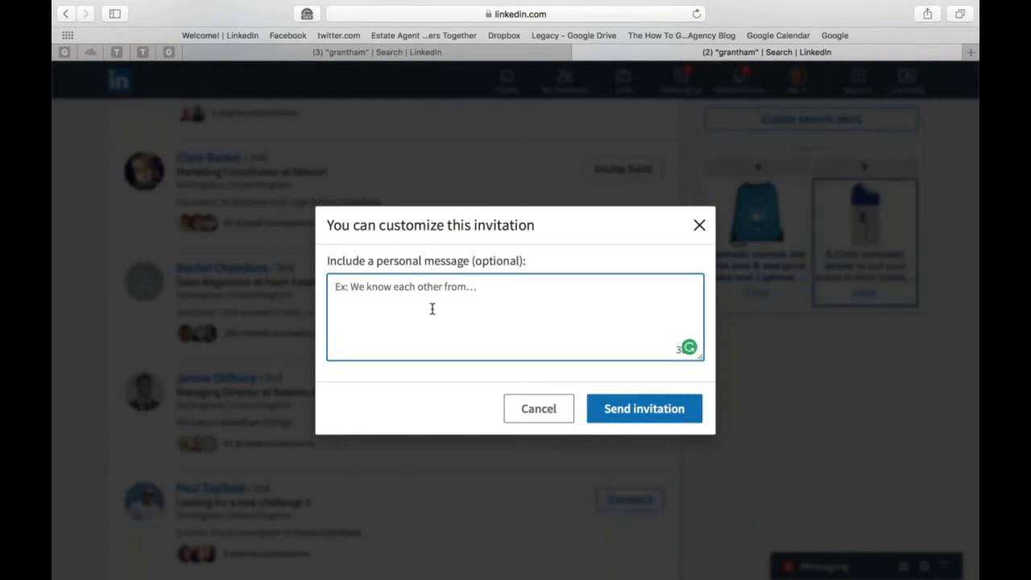
pyautogui.write('James.')
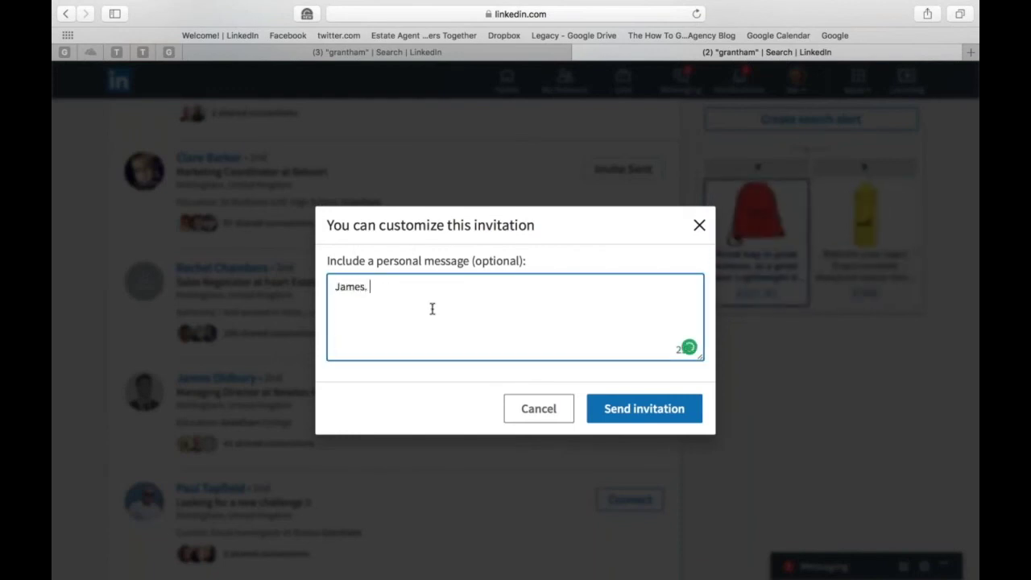
pyautogui.press('super+v')
pyautogui.click(640, 415)
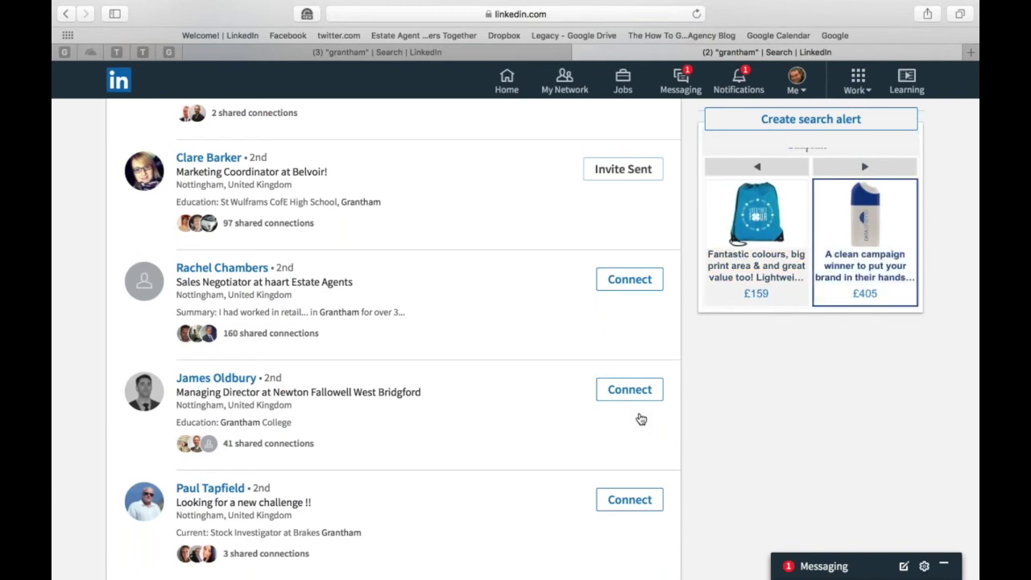
# On page 2 of the results, invite the Property Deal Finder and Investor with a note combining the recipient's first name and the copied message.
pyautogui.scroll(-4, 641, 419)
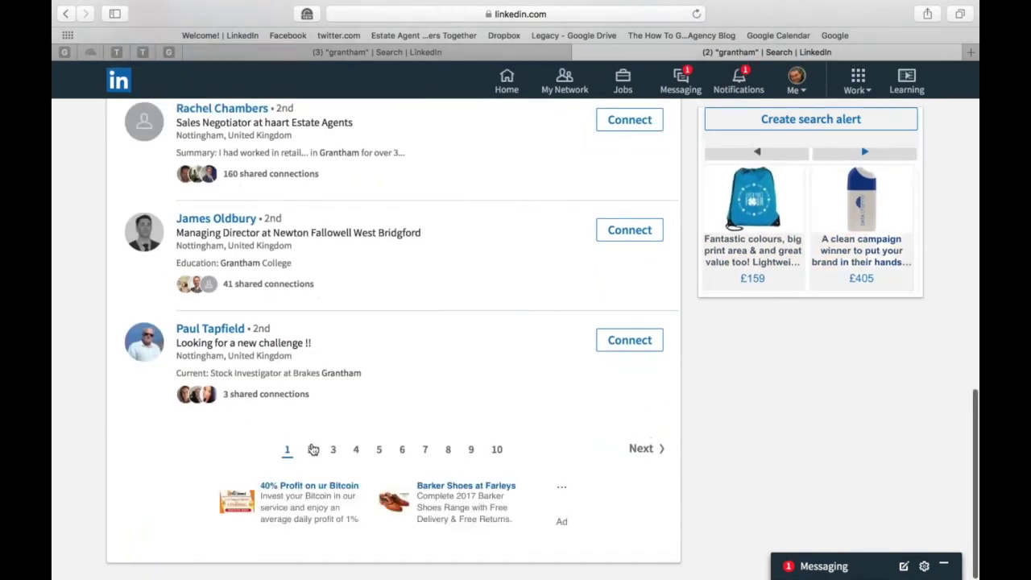
pyautogui.click(311, 449)
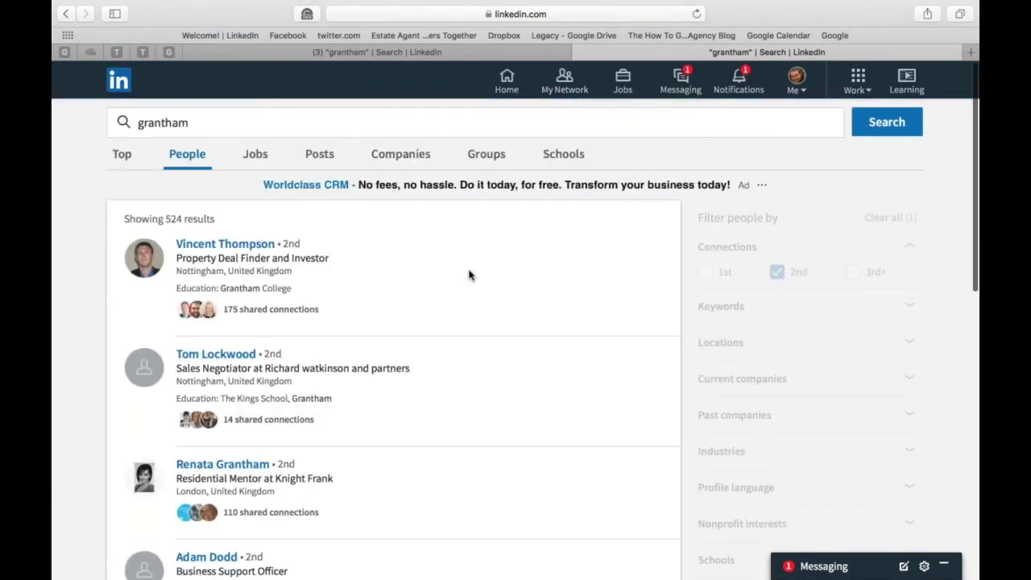
pyautogui.click(623, 253)
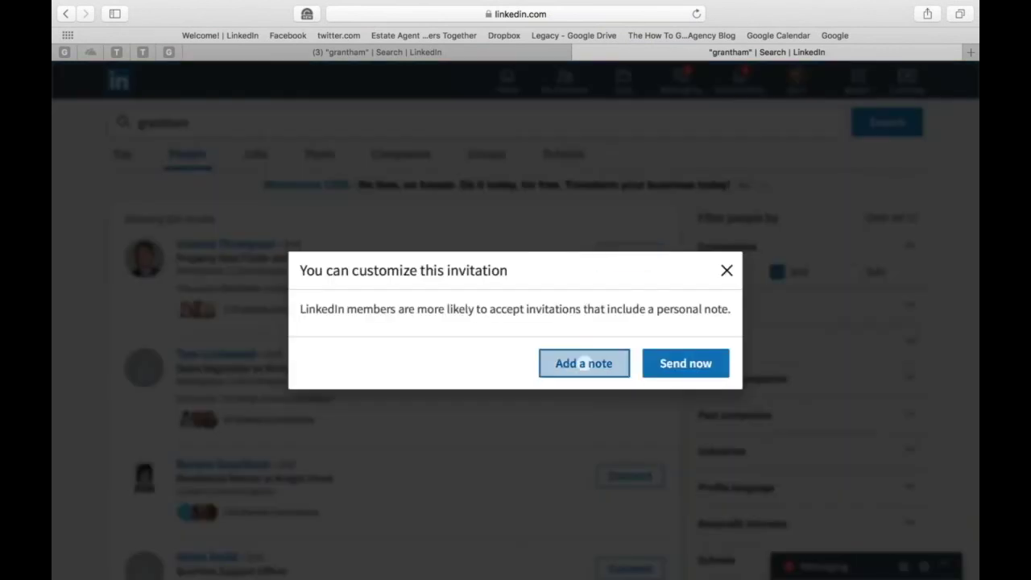
pyautogui.click(586, 364)
pyautogui.click(383, 288)
pyautogui.write('Vincent.')
pyautogui.press('super+v')
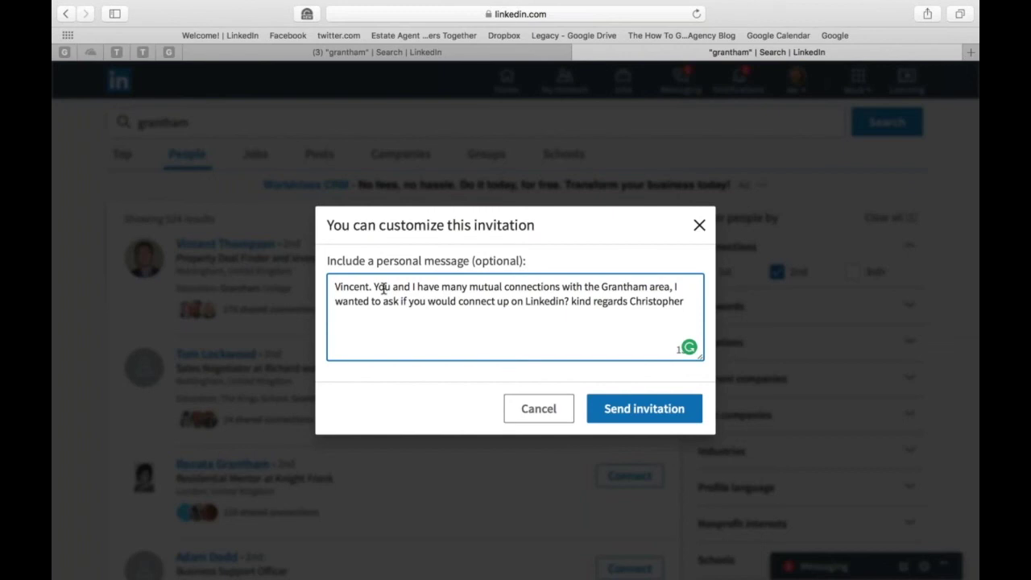
pyautogui.click(645, 408)
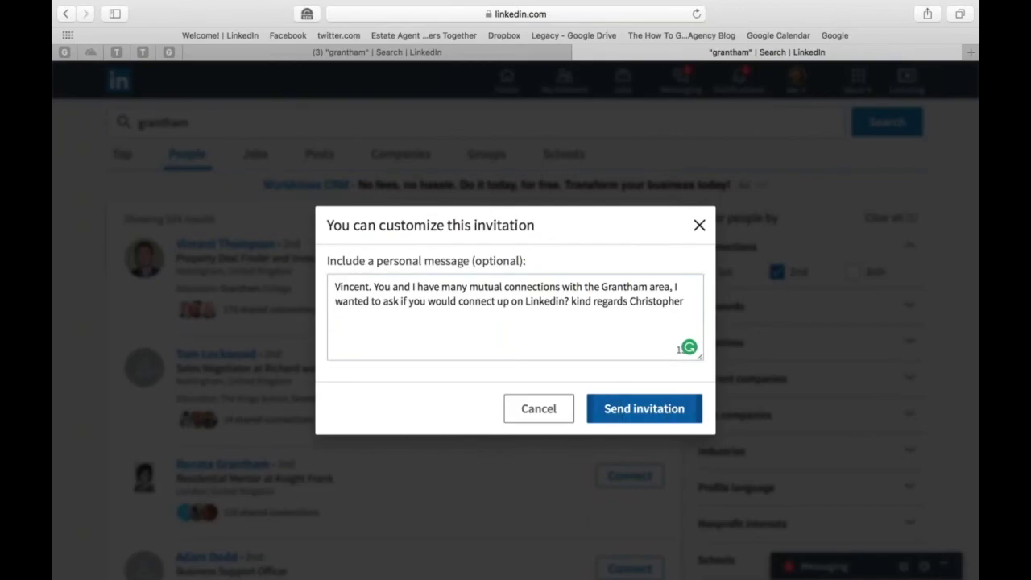